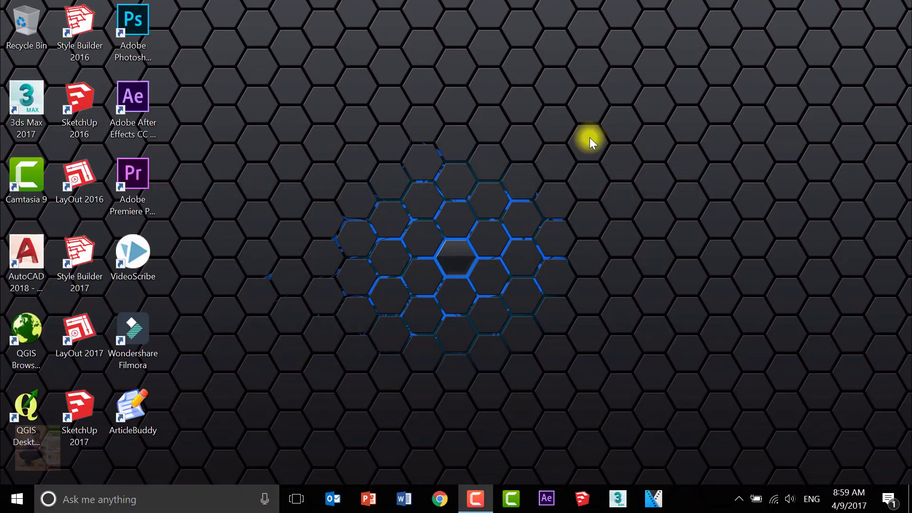
Refresh the Windows desktop from its right-click menu
right_click(480, 101)
click(537, 139)
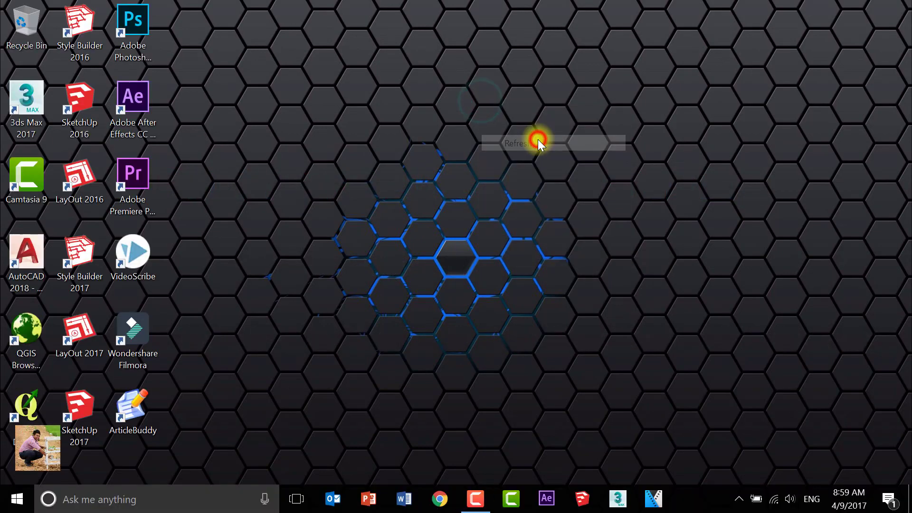
Browse to New Volume (D:) > Design > 3d Models > Bedroom 003 > Outputs
key(super+e)
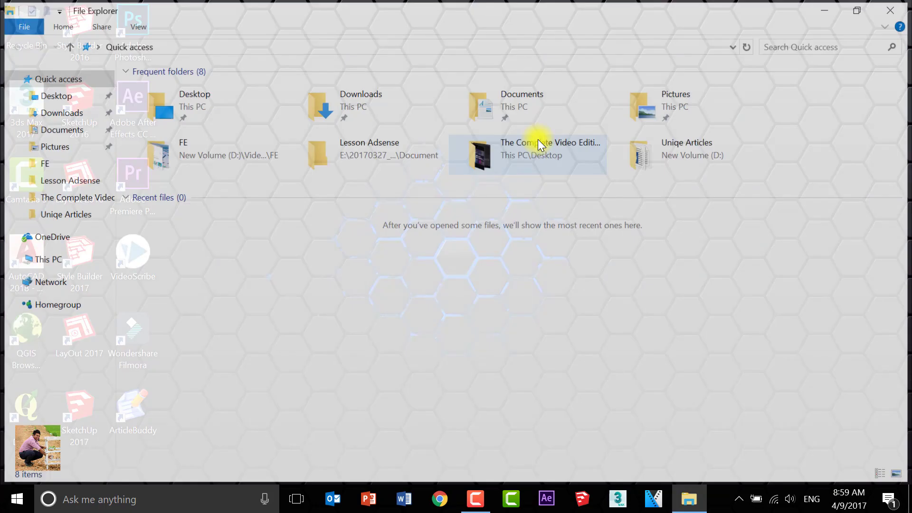
click(75, 252)
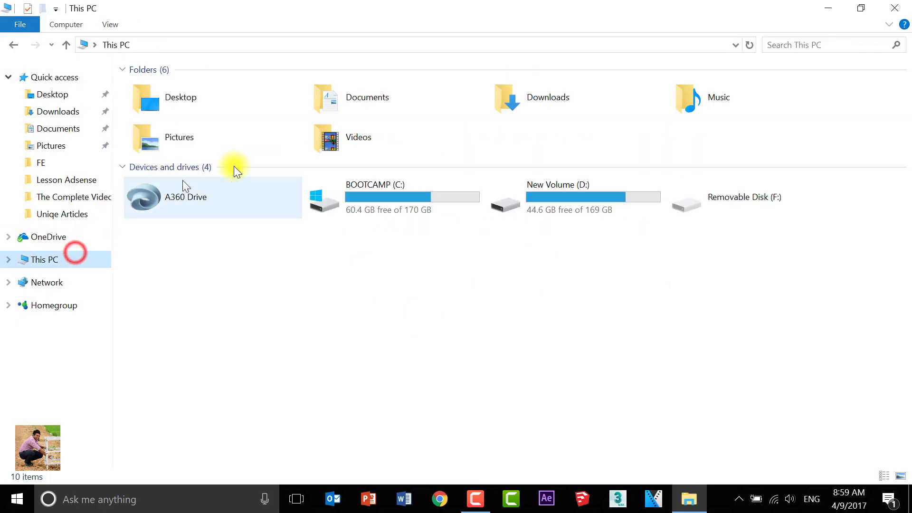
double_click(500, 192)
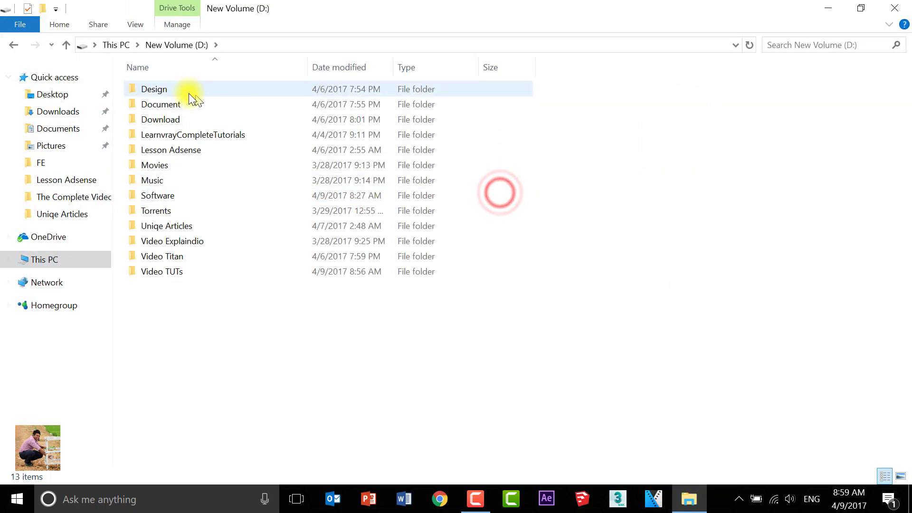
double_click(189, 93)
double_click(175, 94)
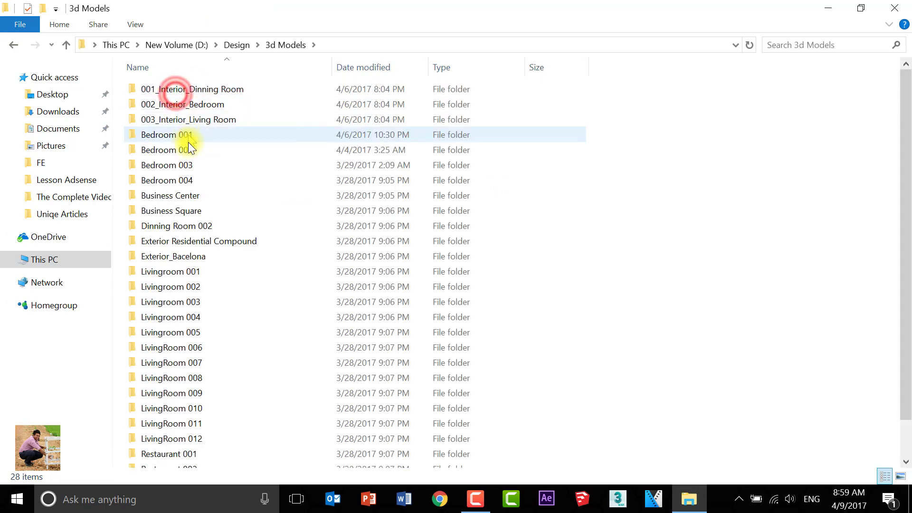
double_click(189, 162)
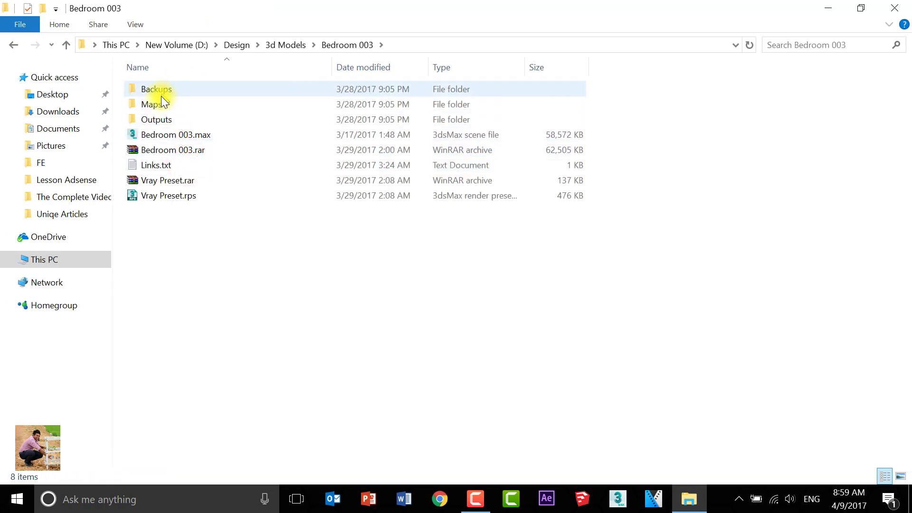
double_click(165, 119)
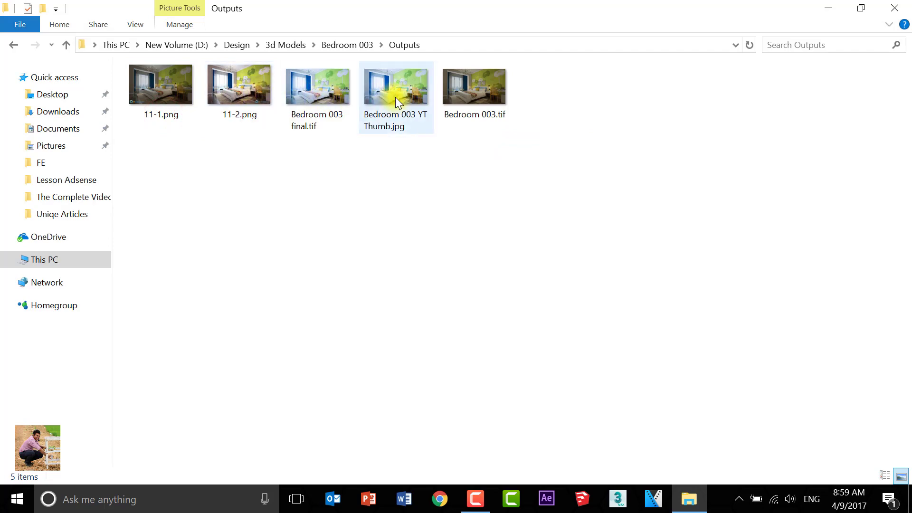
Preview Bedroom 003 final.tif, then close it and return to the Bedroom 003 folder
double_click(316, 90)
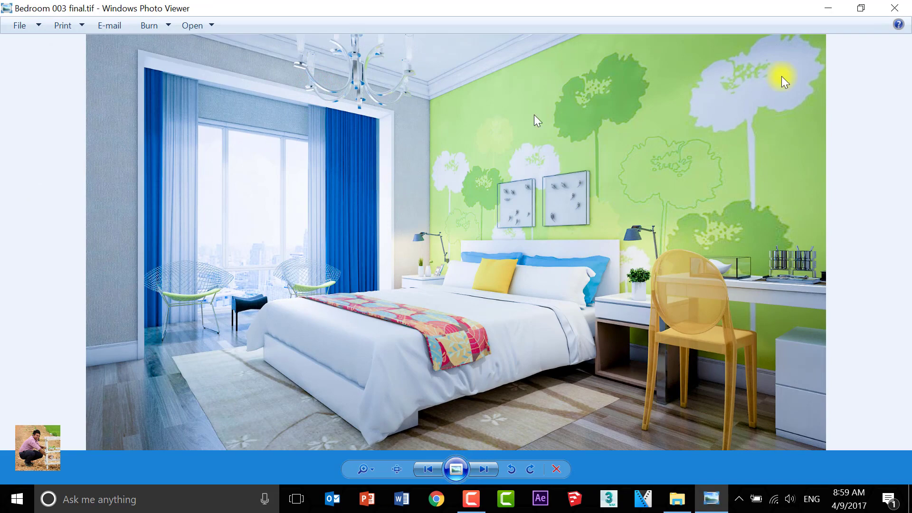
click(894, 8)
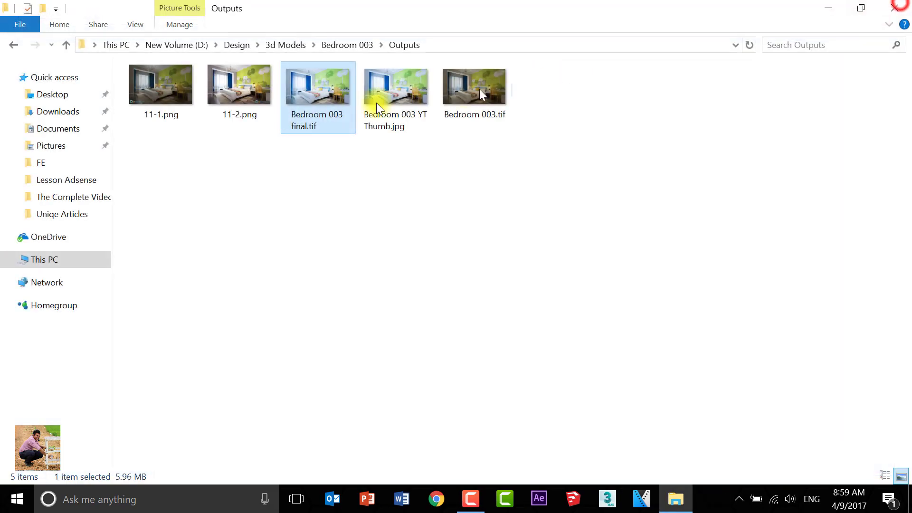
click(13, 45)
Launch Bedroom 003.max in 3ds Max and close File Explorer while it loads
double_click(173, 135)
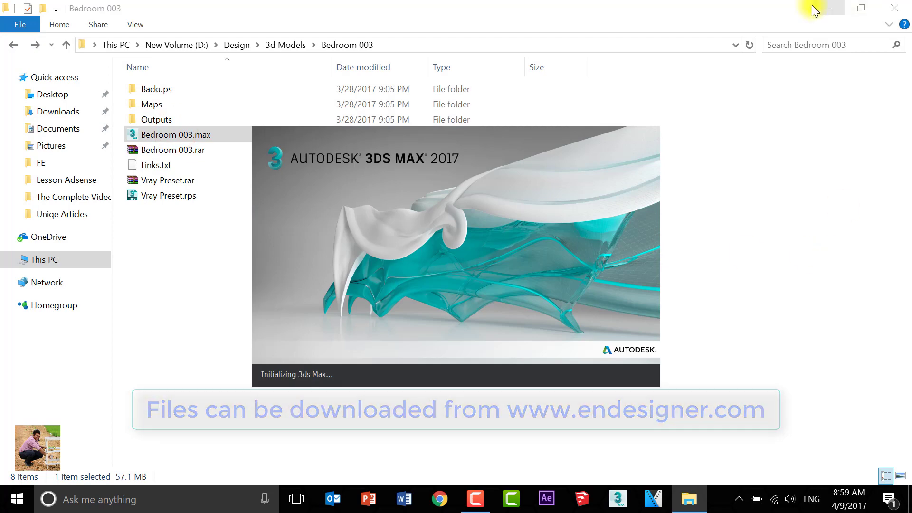
click(895, 8)
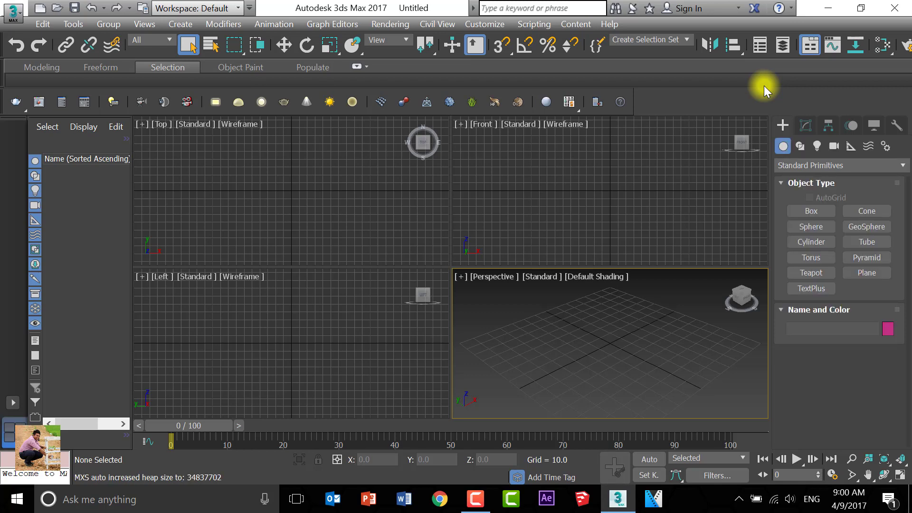
Accept the file's own gamma/LUT settings and millimetre unit scale for Bedroom 003.max
click(764, 86)
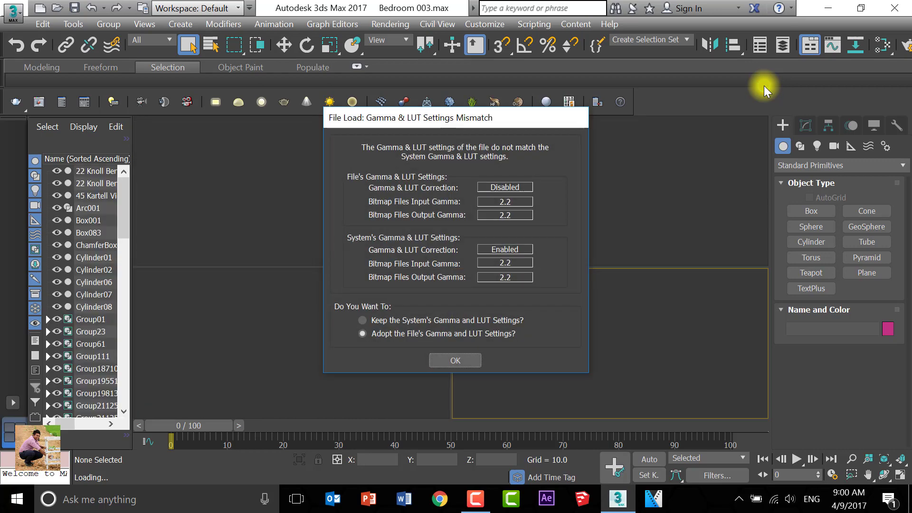
click(447, 354)
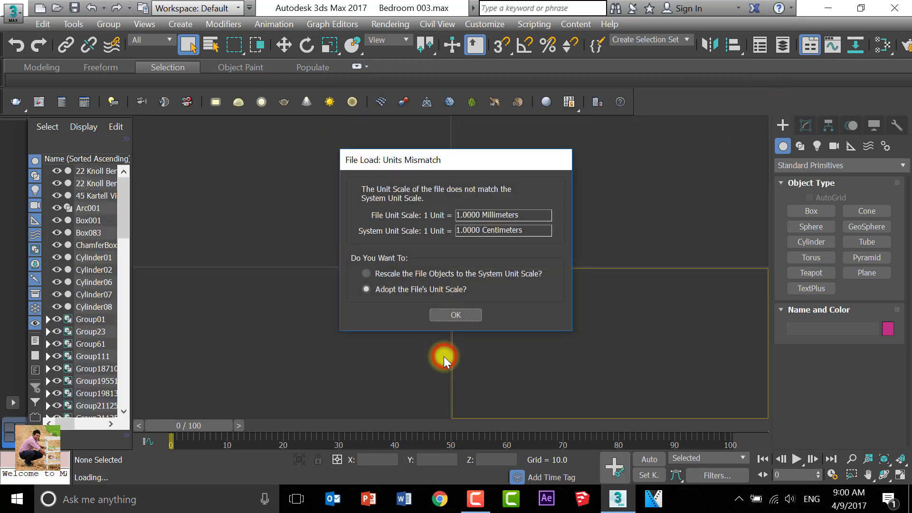
click(458, 313)
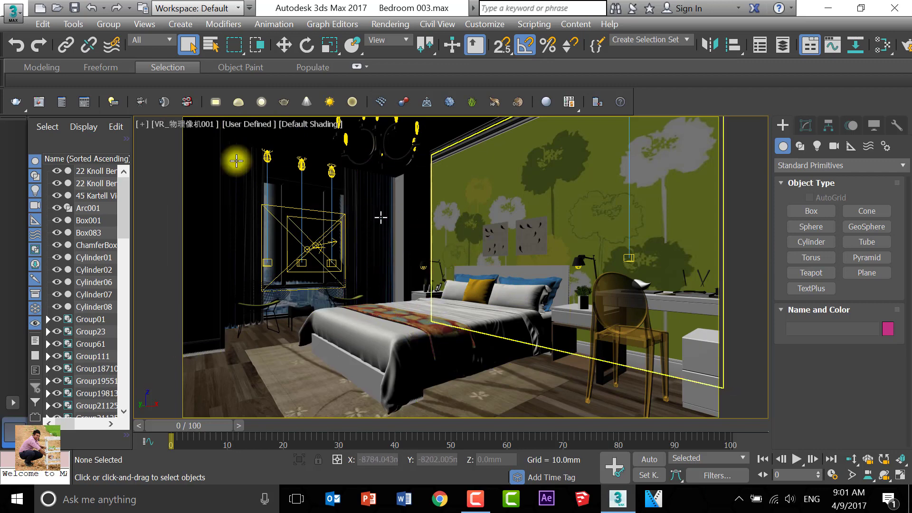
View through camera VR_物理像机001 and pan so the bed sits centred
click(196, 123)
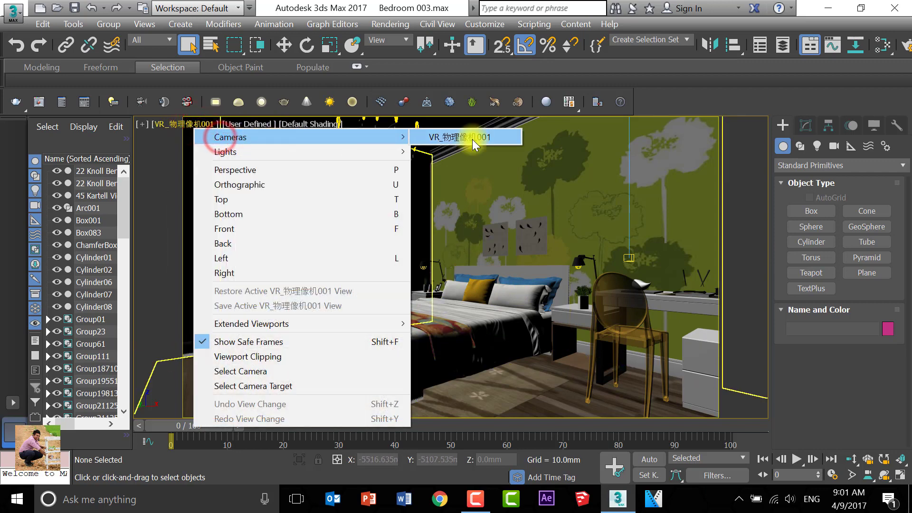
click(470, 138)
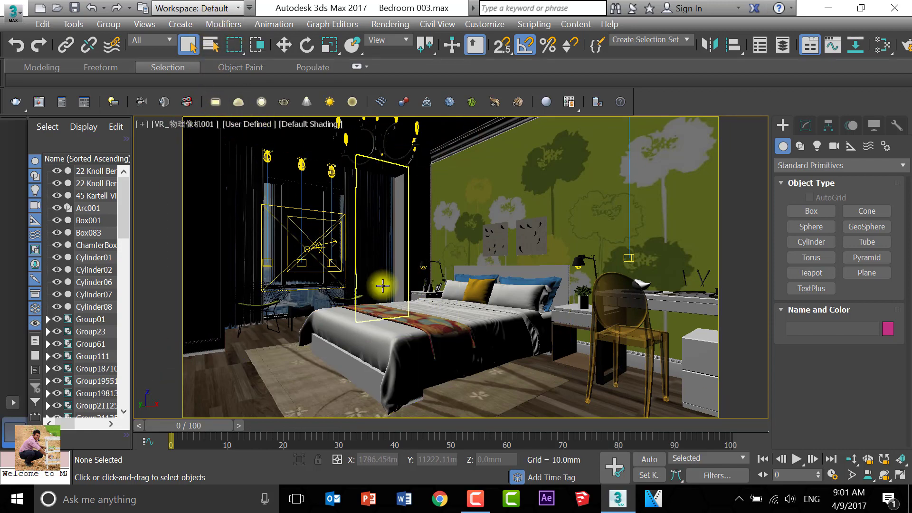
mouse_move(475, 233)
middle_down()
mouse_move(527, 204)
mouse_move(459, 259)
middle_up()
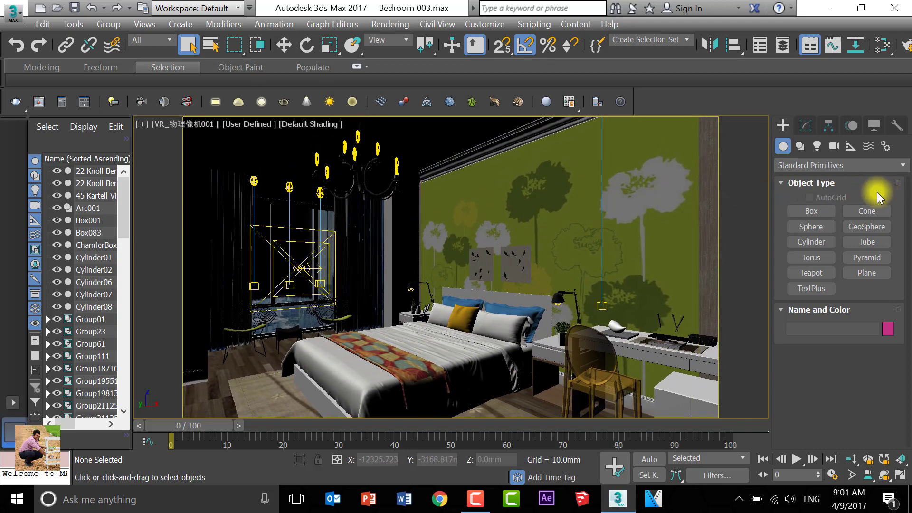
middle_drag(377, 228, 379, 224)
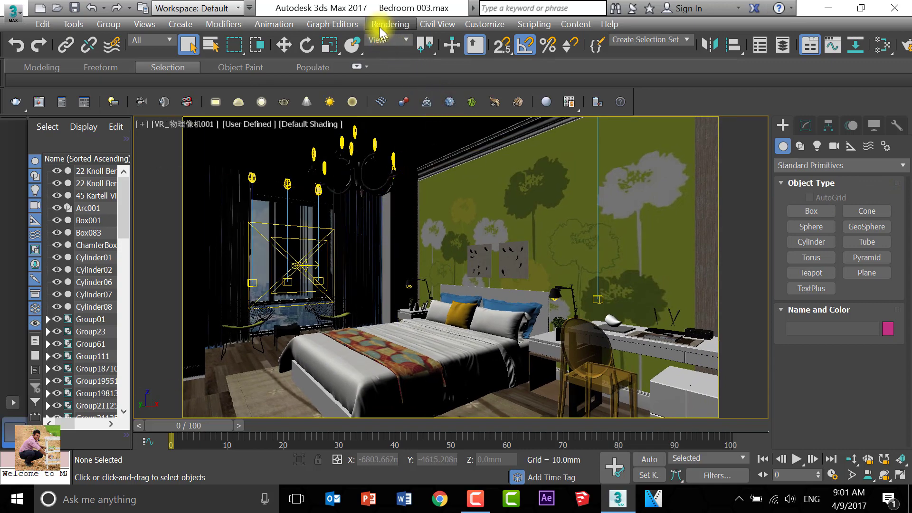
In Render Setup's Common settings, use the HDTV (video) 1920x1080 output size preset
click(390, 24)
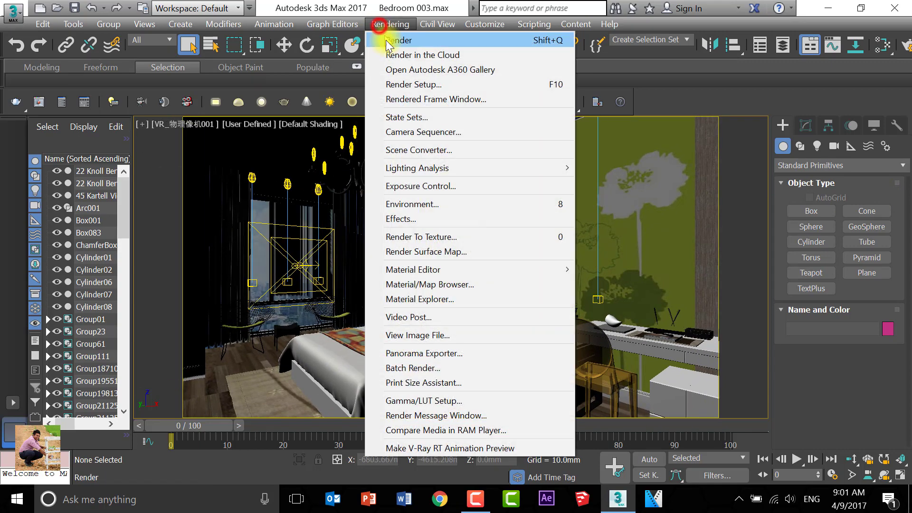
click(408, 85)
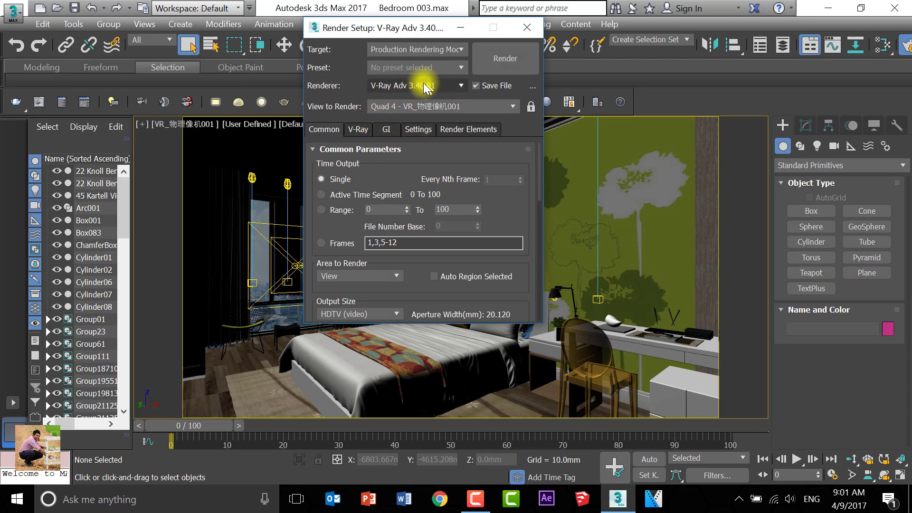
click(324, 132)
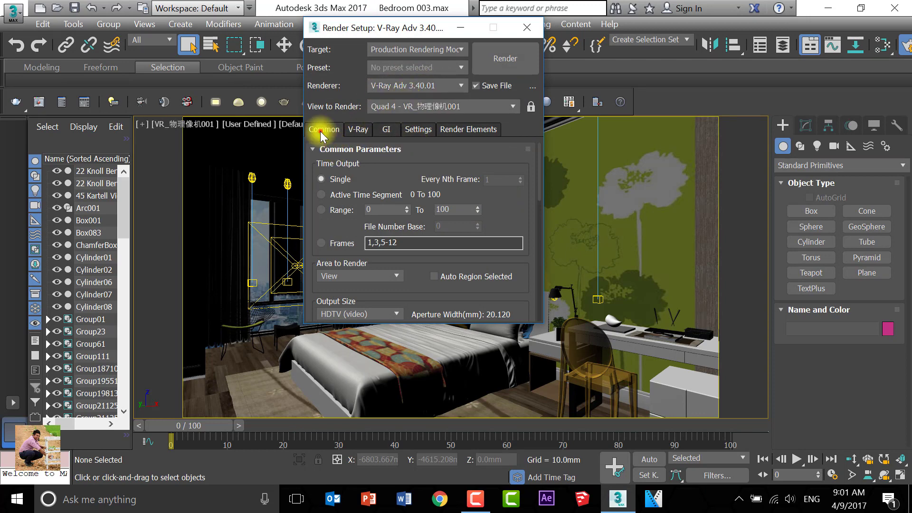
drag(539, 158, 539, 187)
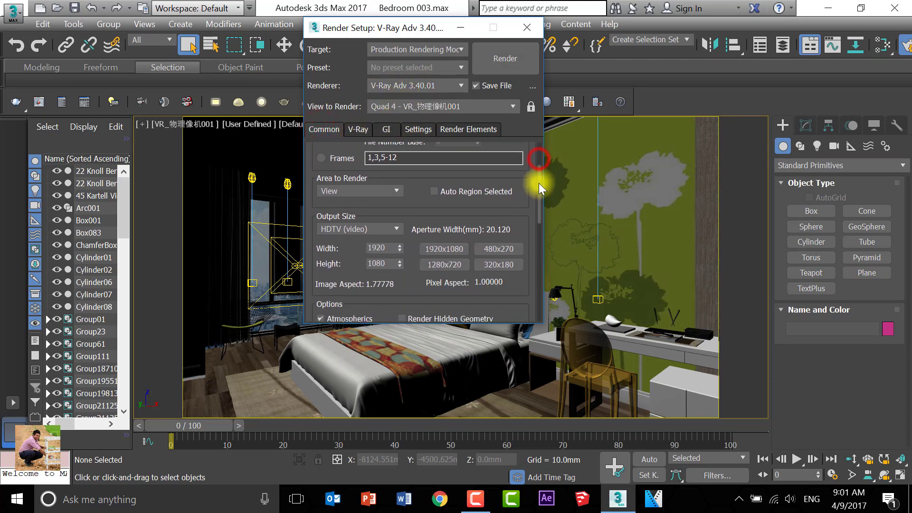
click(379, 209)
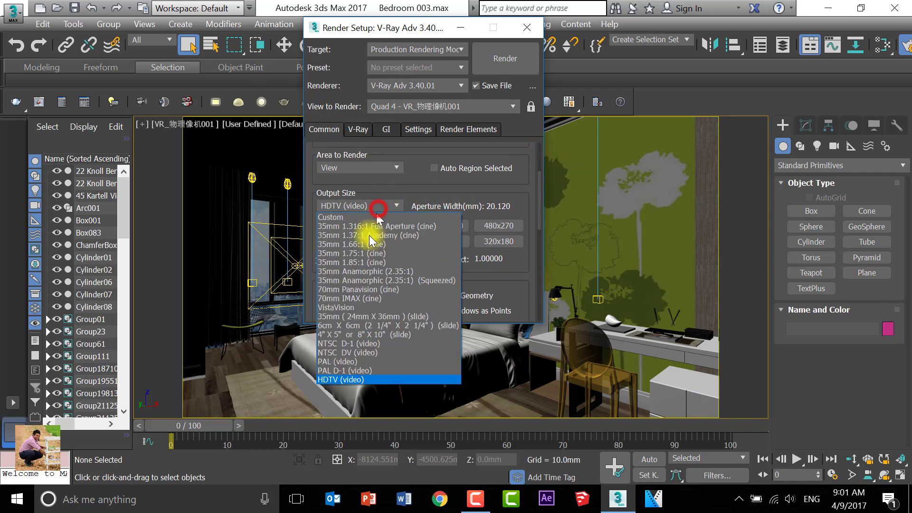
click(356, 377)
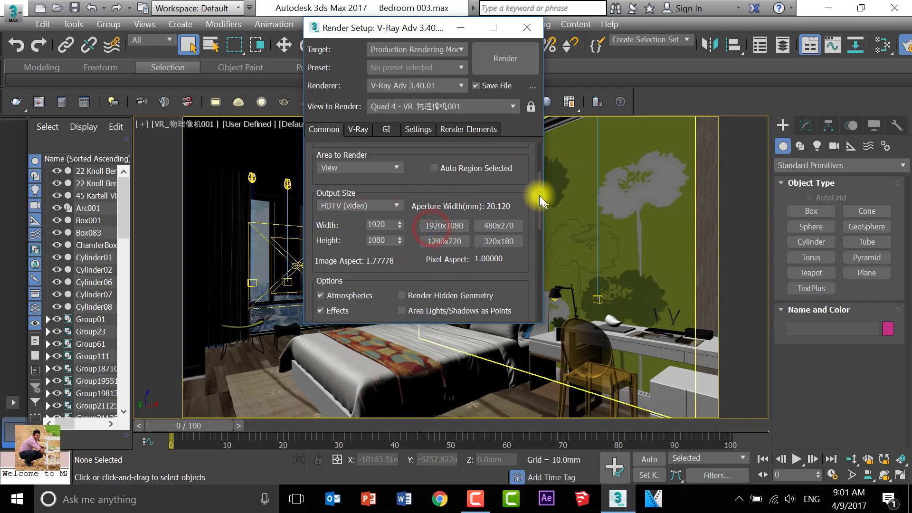
Set the render output file to Bedroom 003.tif on the Desktop
drag(538, 193, 542, 261)
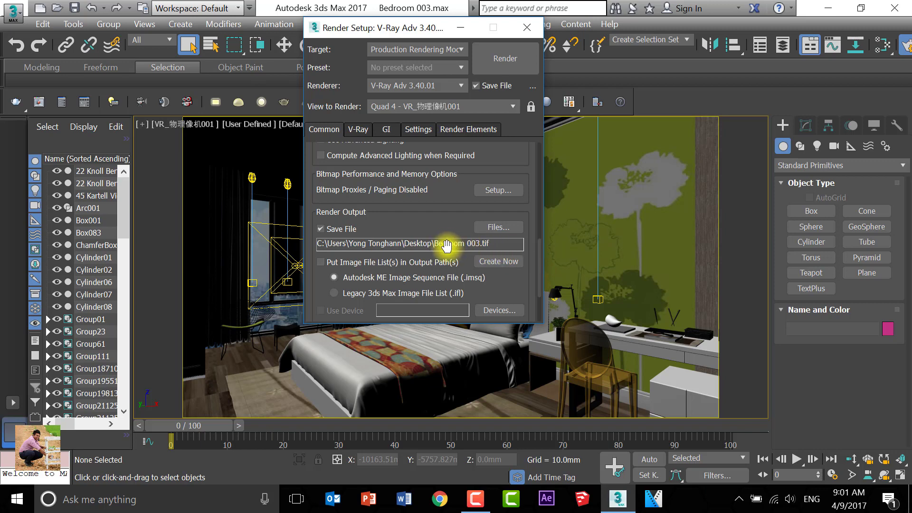
click(495, 233)
click(495, 228)
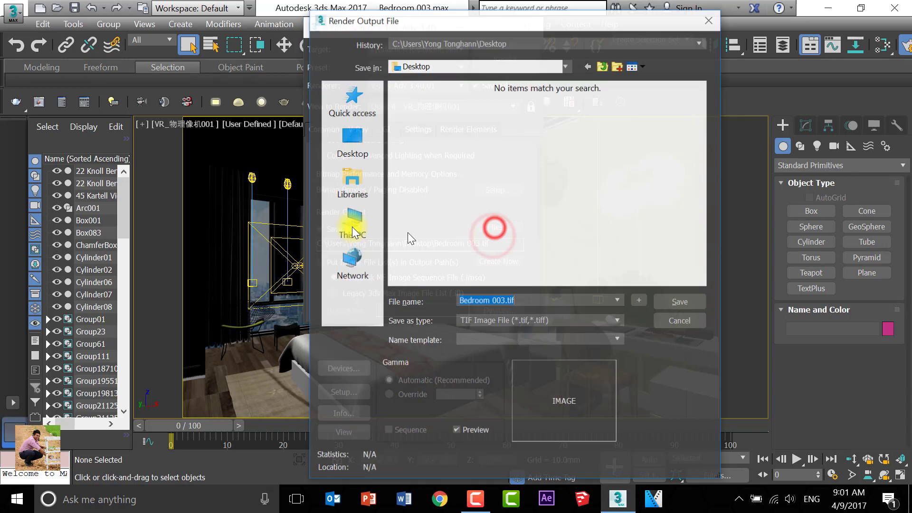
click(351, 152)
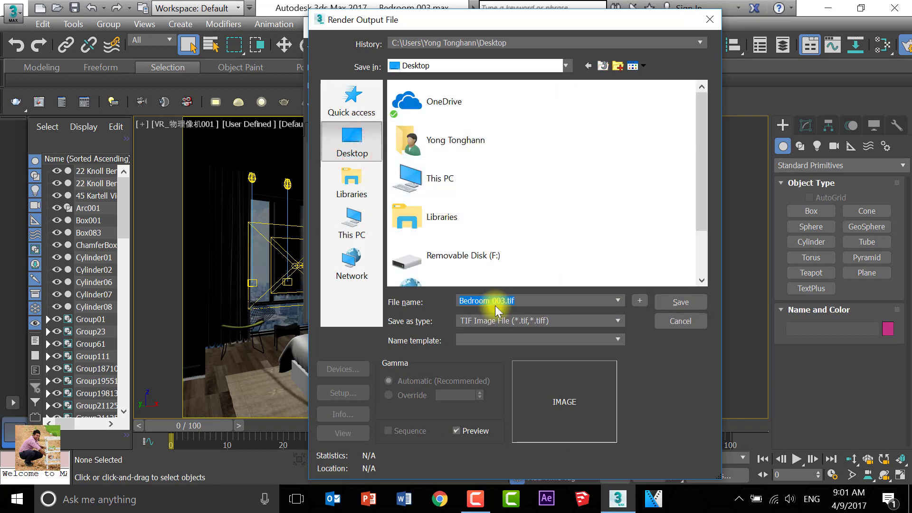
click(680, 303)
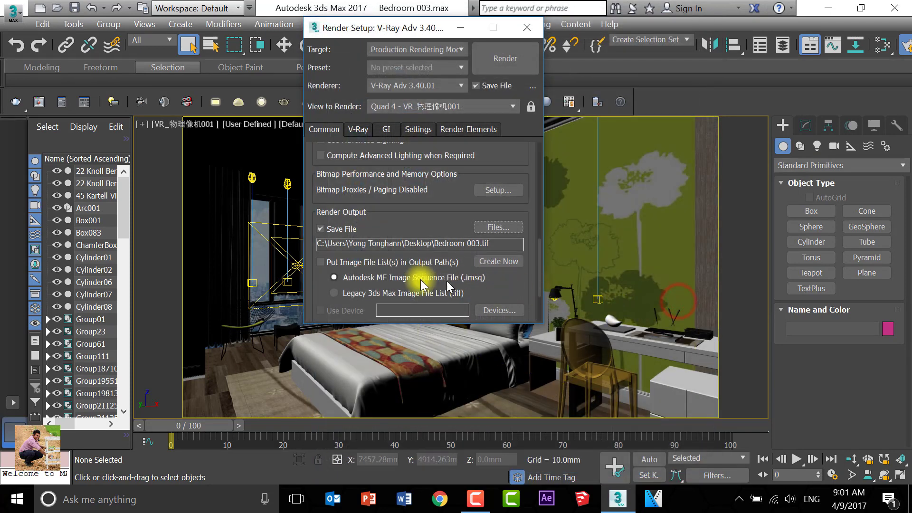
Review the assigned renderer rollout and move to the V-Ray settings
scroll(535, 244, up, 5)
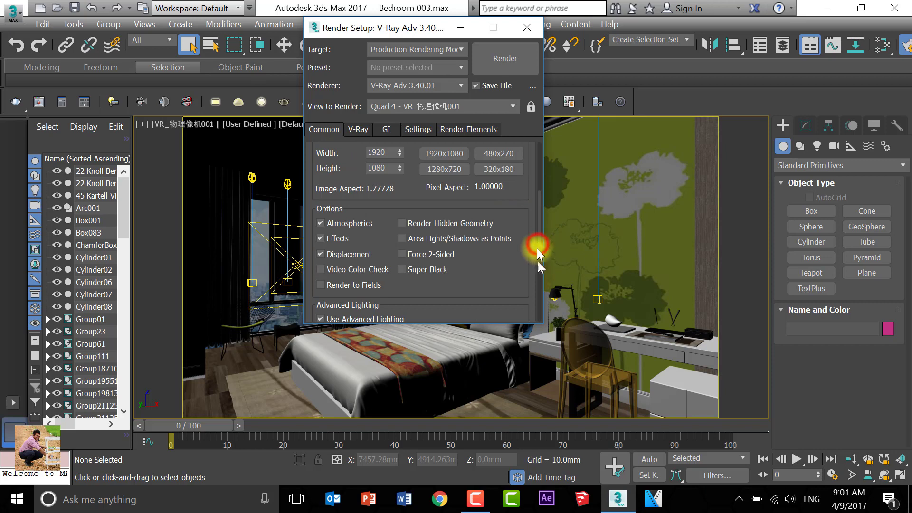
drag(541, 251, 536, 320)
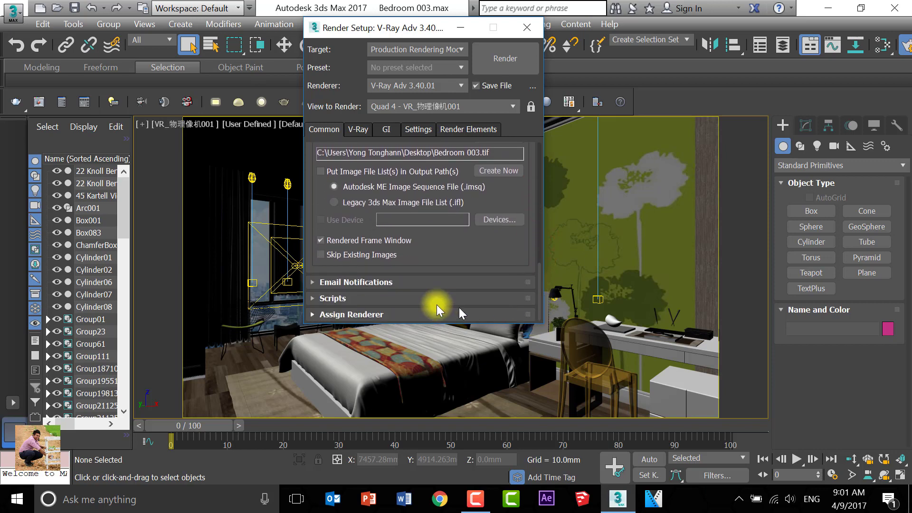
click(345, 313)
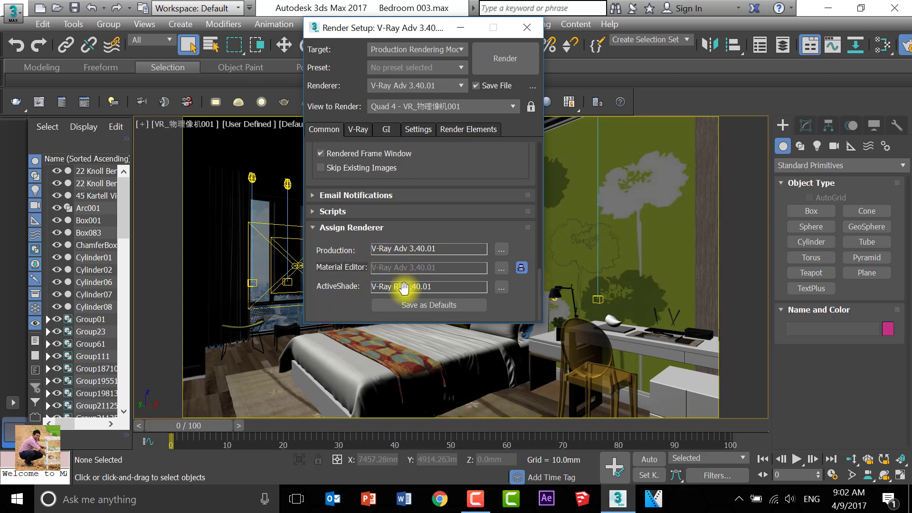
click(357, 133)
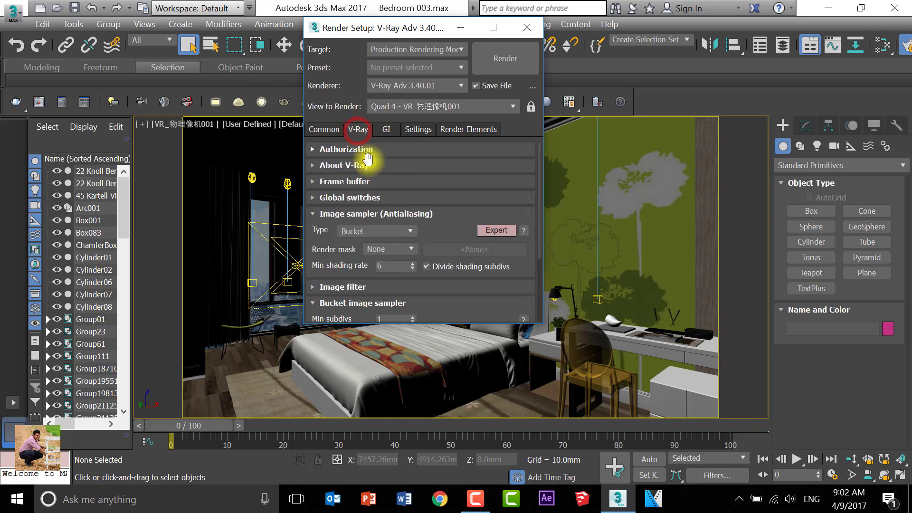
Expand the V-Ray Frame buffer and keep the resolution taken from 3ds Max
click(349, 183)
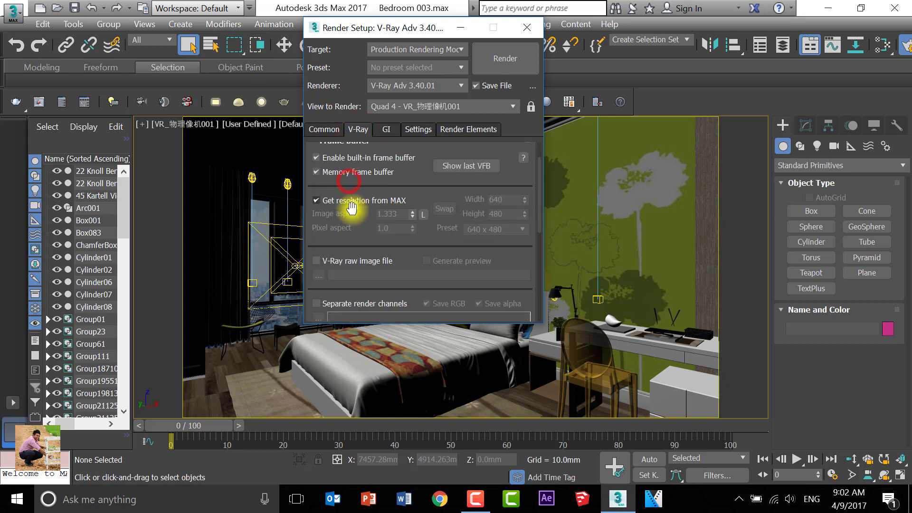
drag(541, 203, 540, 181)
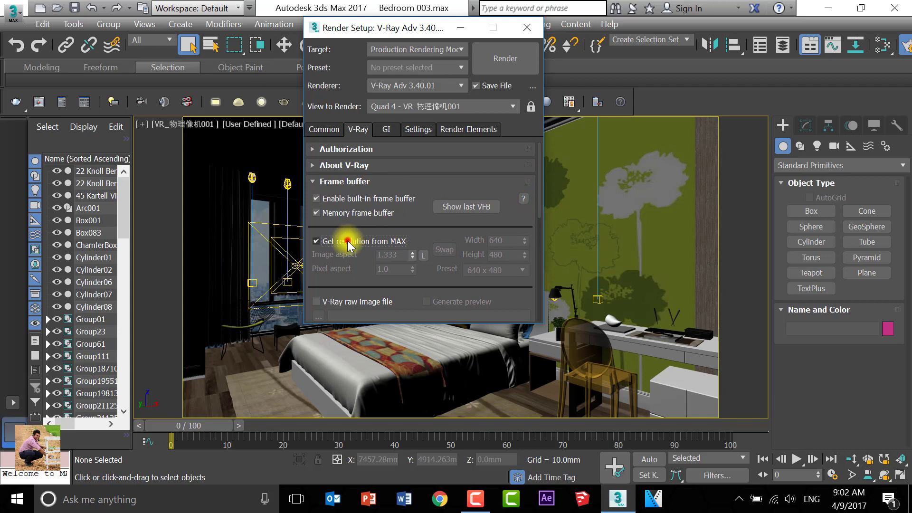
click(332, 241)
click(374, 242)
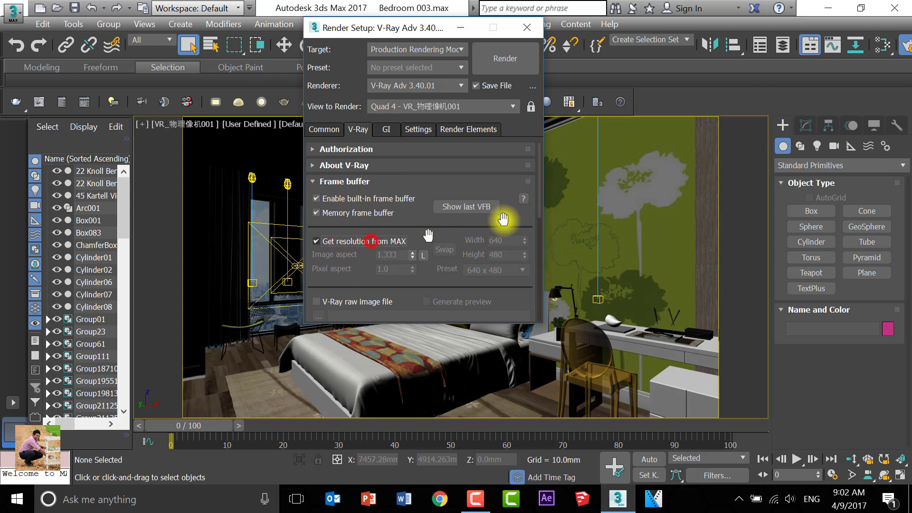
drag(541, 183, 544, 260)
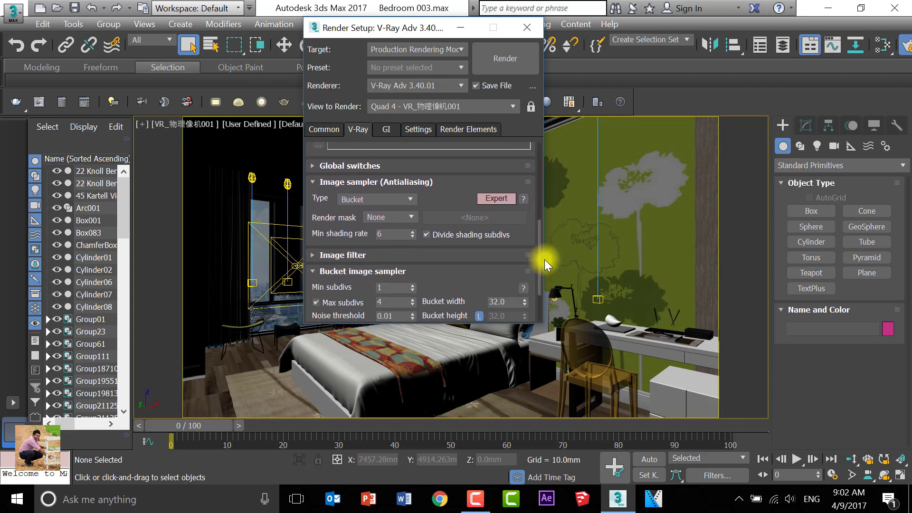
Set the image sampler to Advanced mode with the Catmull-Rom image filter
click(495, 196)
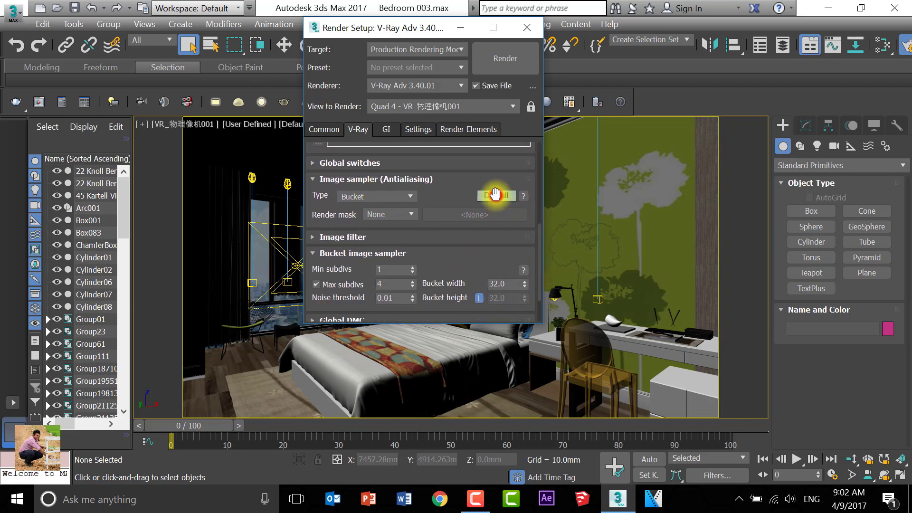
click(495, 196)
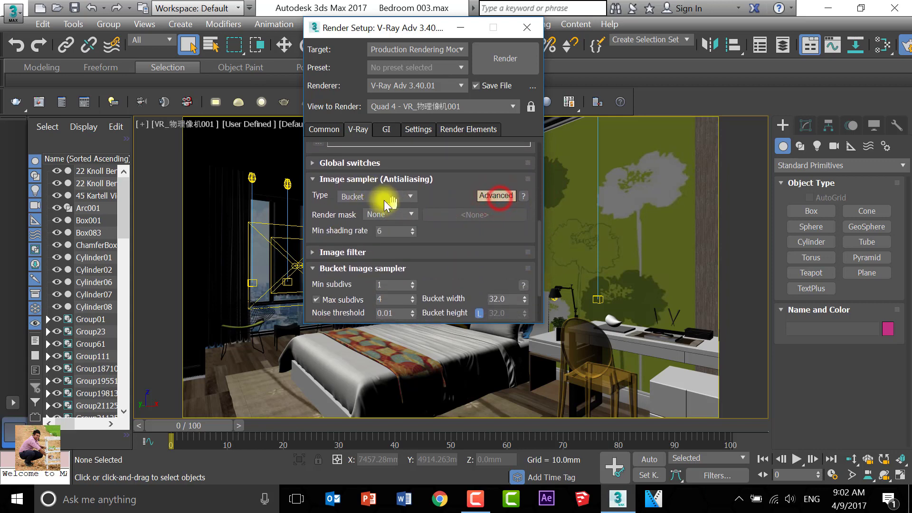
click(539, 221)
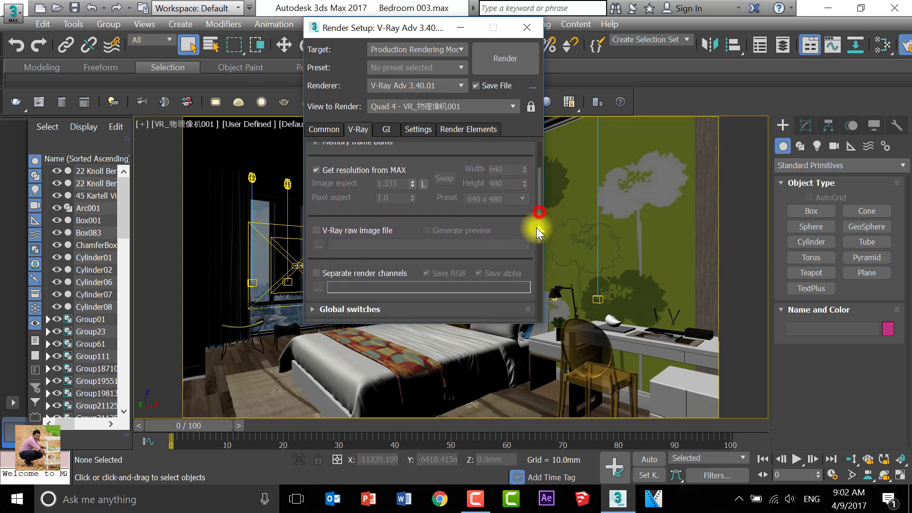
drag(540, 213, 540, 315)
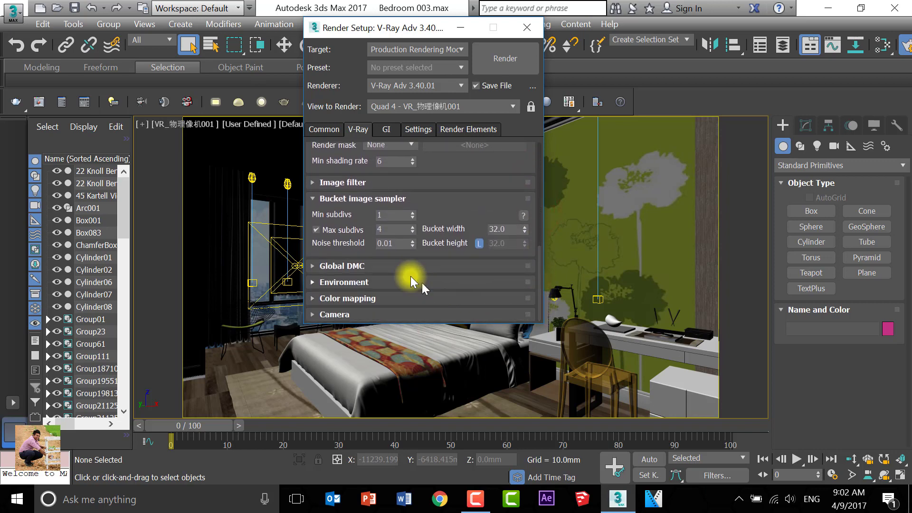
click(388, 183)
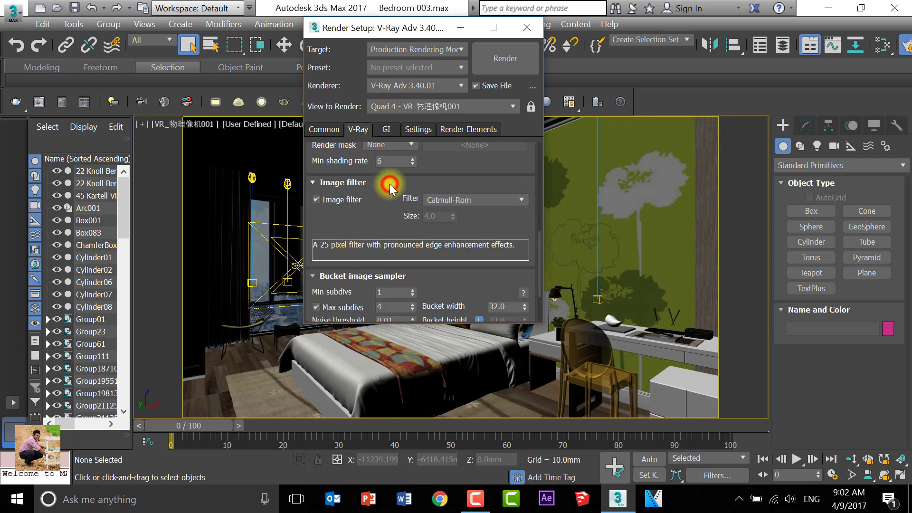
click(538, 236)
drag(541, 237, 542, 285)
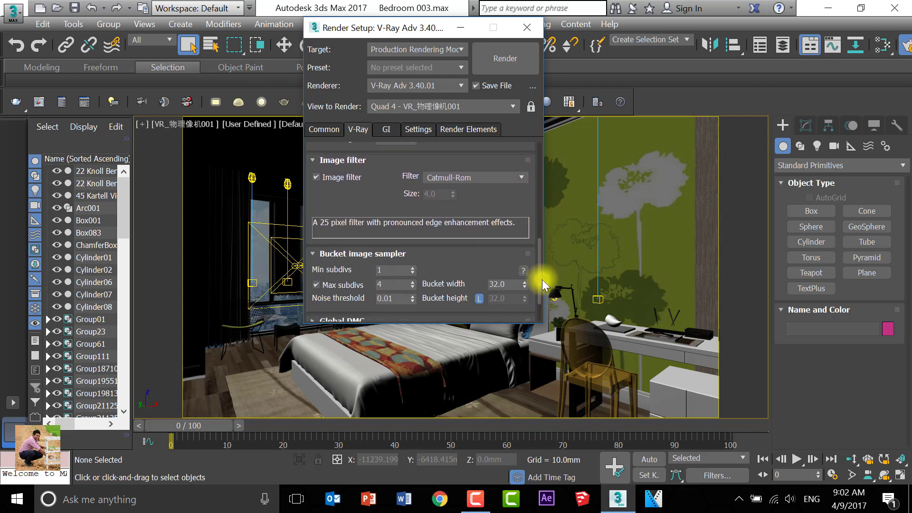
Switch Global DMC to Advanced with 16 minimum samples and expand Environment
click(380, 267)
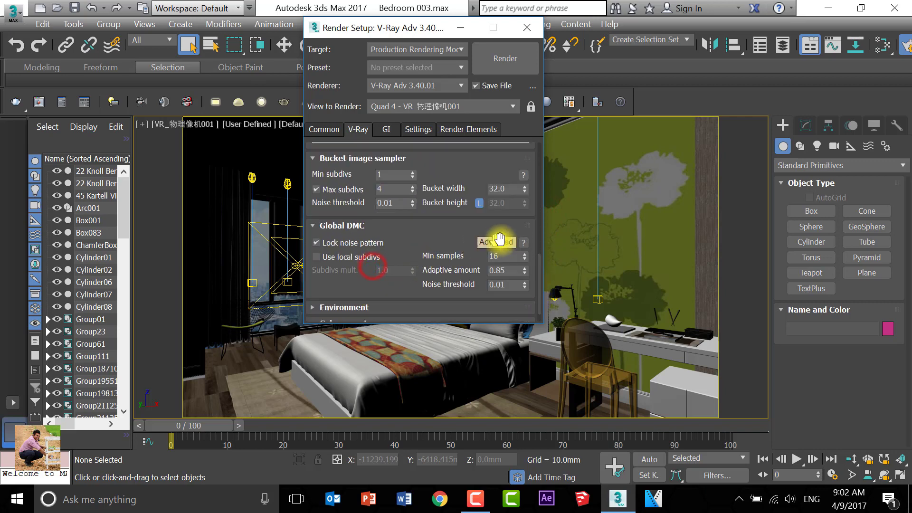
click(491, 241)
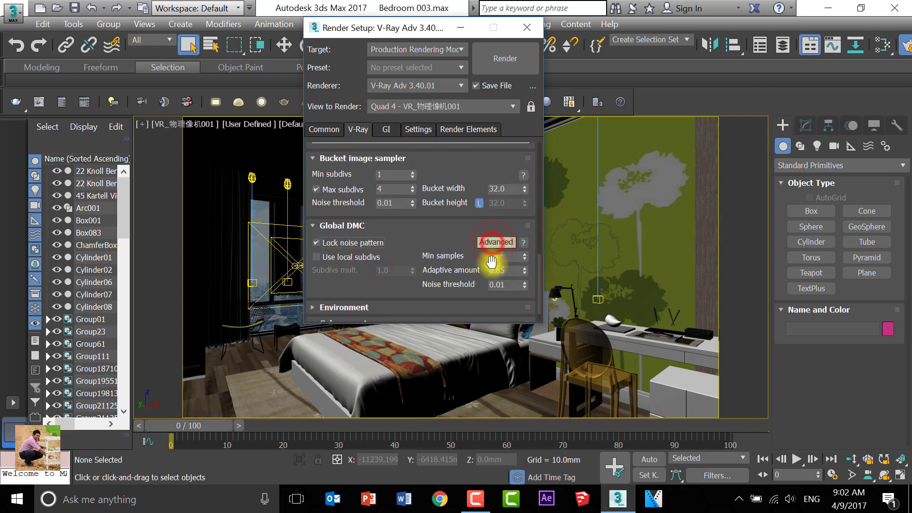
scroll(538, 264, up, 4)
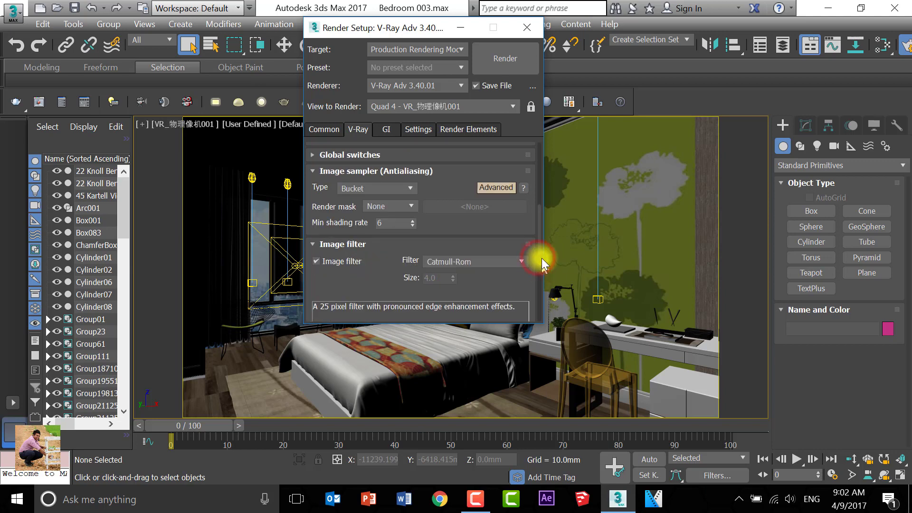
drag(536, 261, 535, 324)
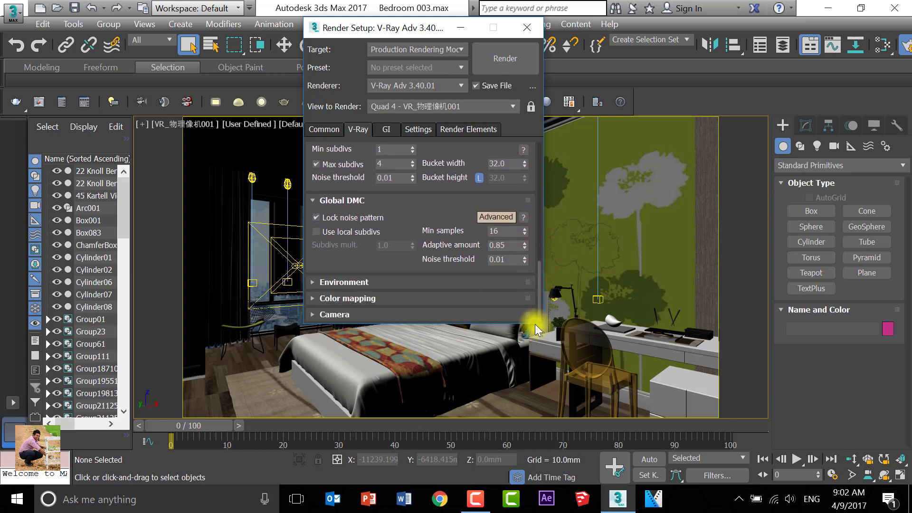
click(344, 282)
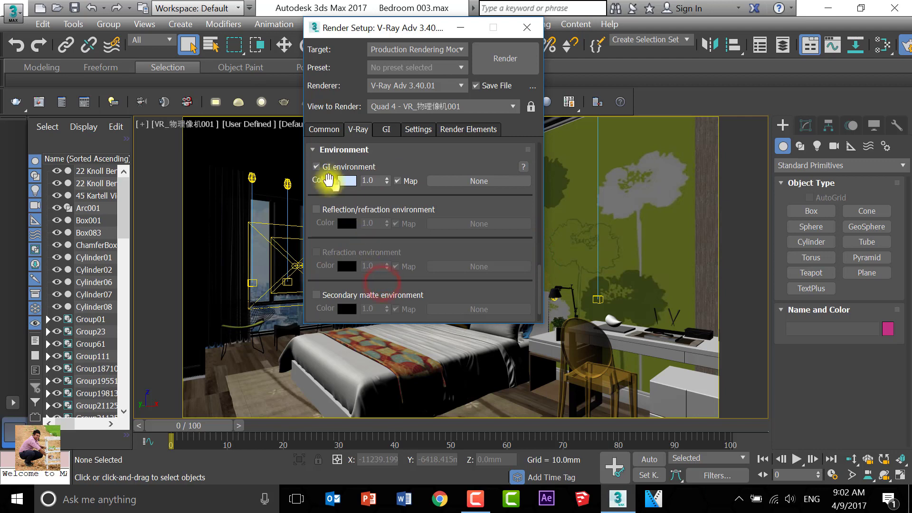
click(317, 167)
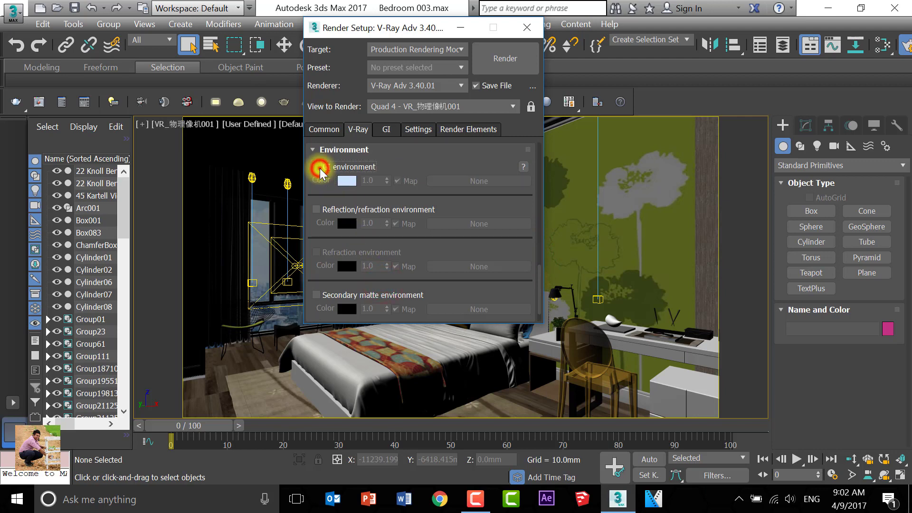
Use Irradiance map primary and Light cache secondary GI, Light cache at 1500 subdivs, 0.02 sample size
click(386, 129)
click(407, 180)
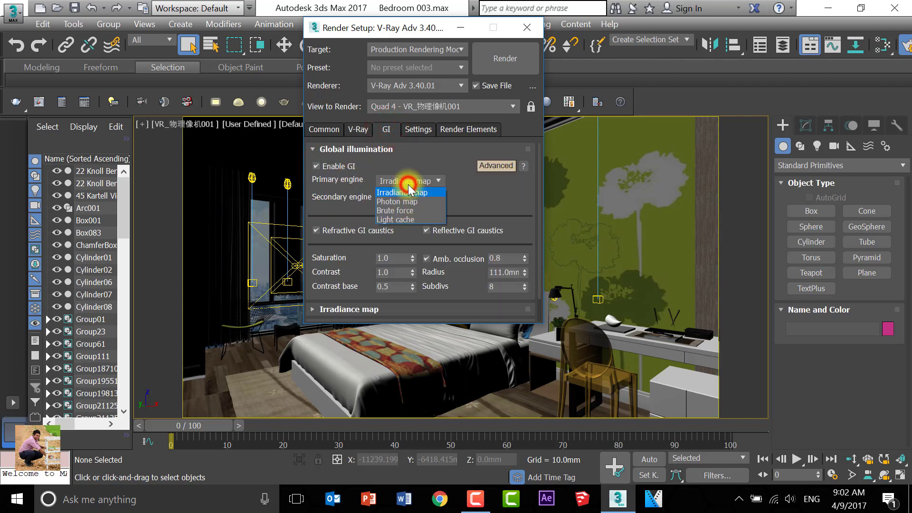
click(408, 192)
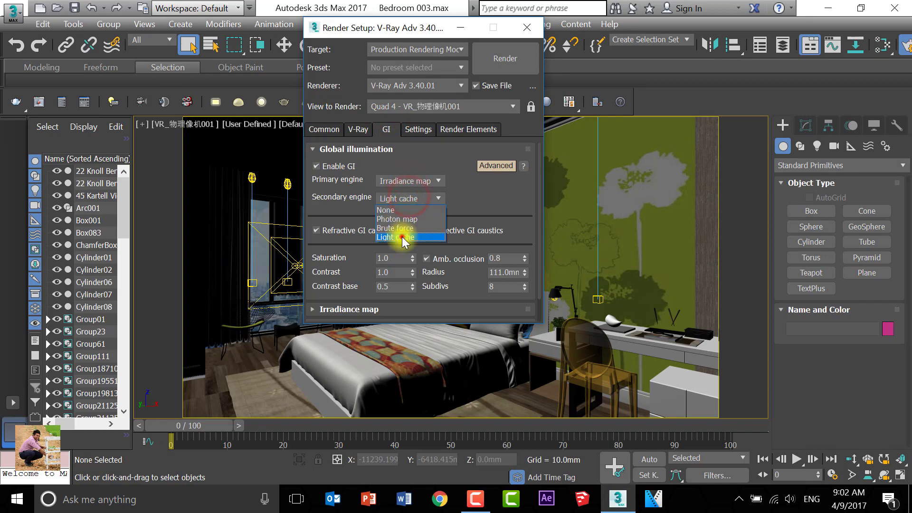
click(403, 235)
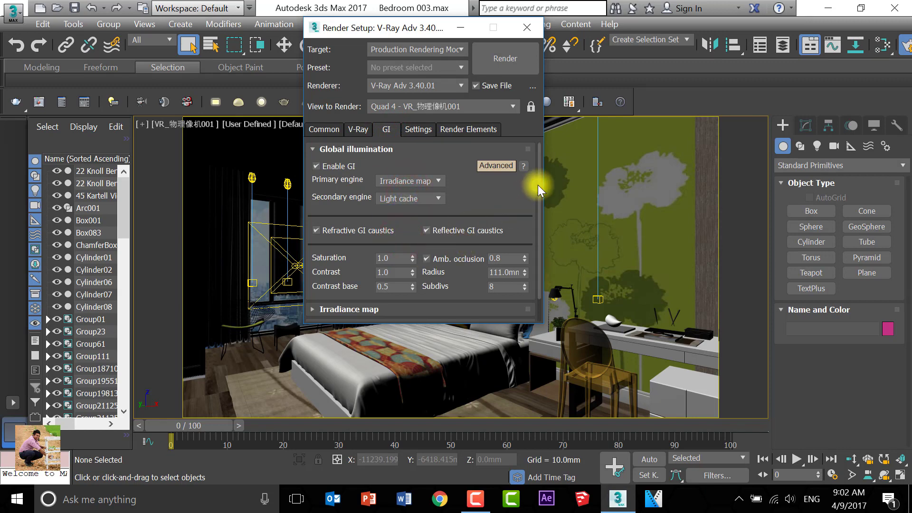
drag(538, 184, 541, 231)
click(367, 282)
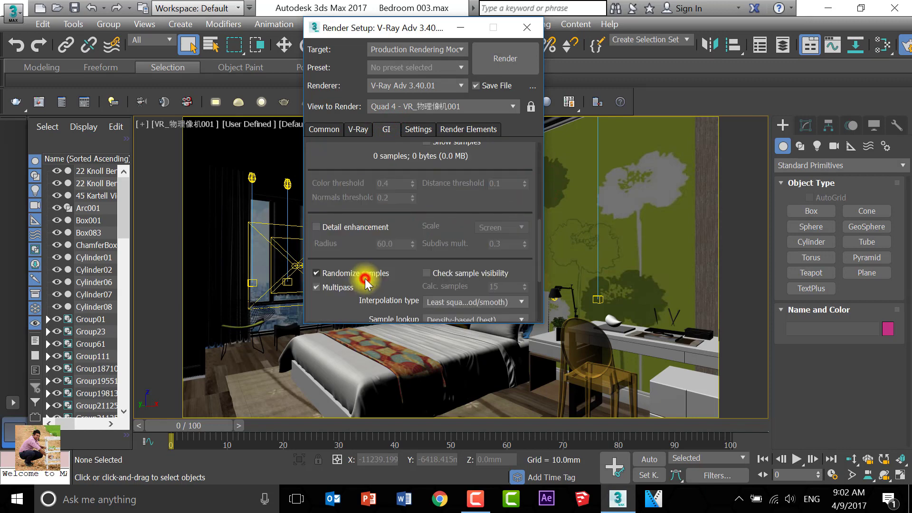
drag(540, 223, 535, 326)
click(404, 300)
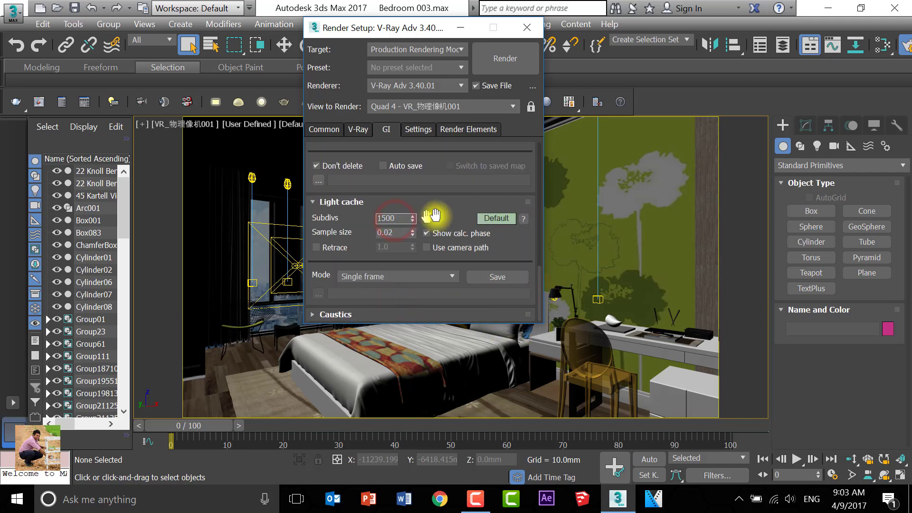
click(419, 132)
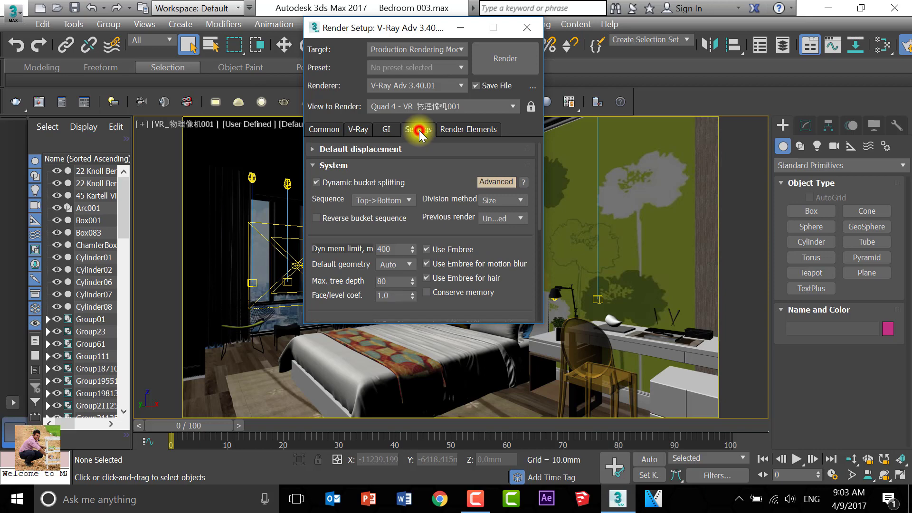
Show the advanced System options and review the V-Ray object properties
click(495, 182)
click(495, 182)
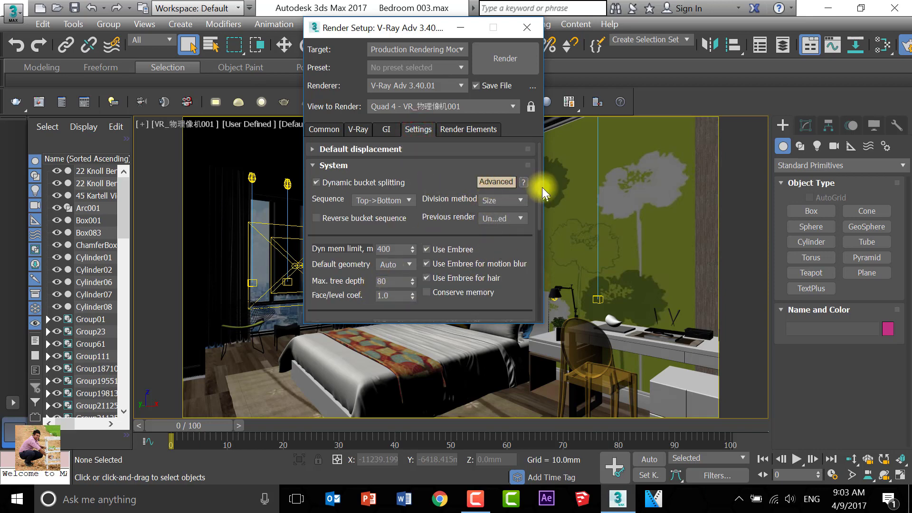
drag(540, 185, 526, 309)
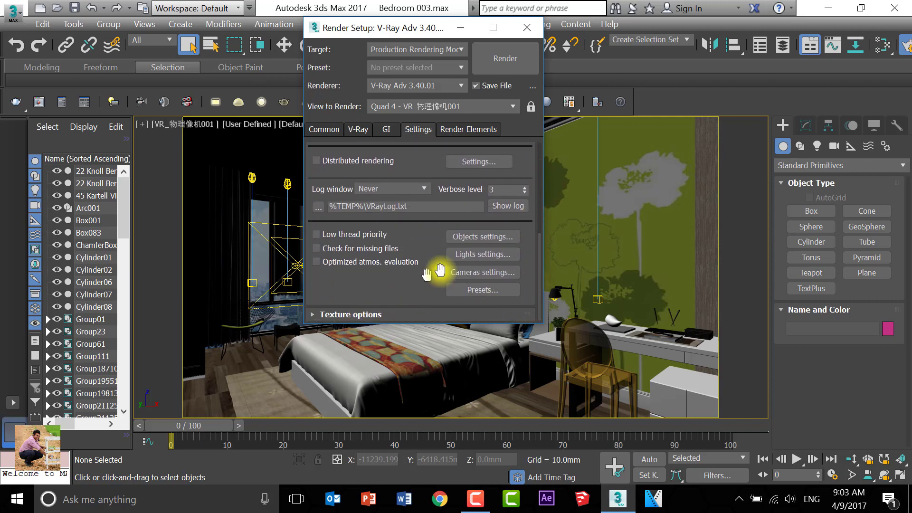
click(458, 236)
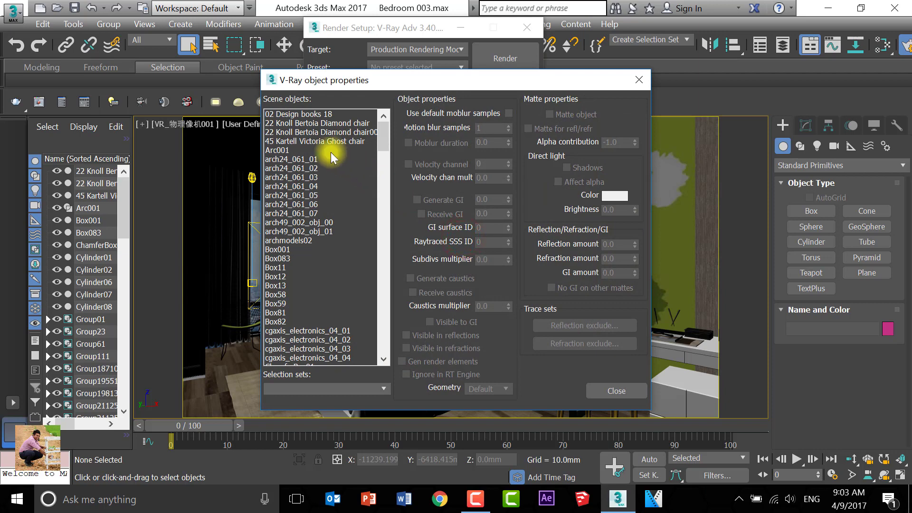
click(638, 80)
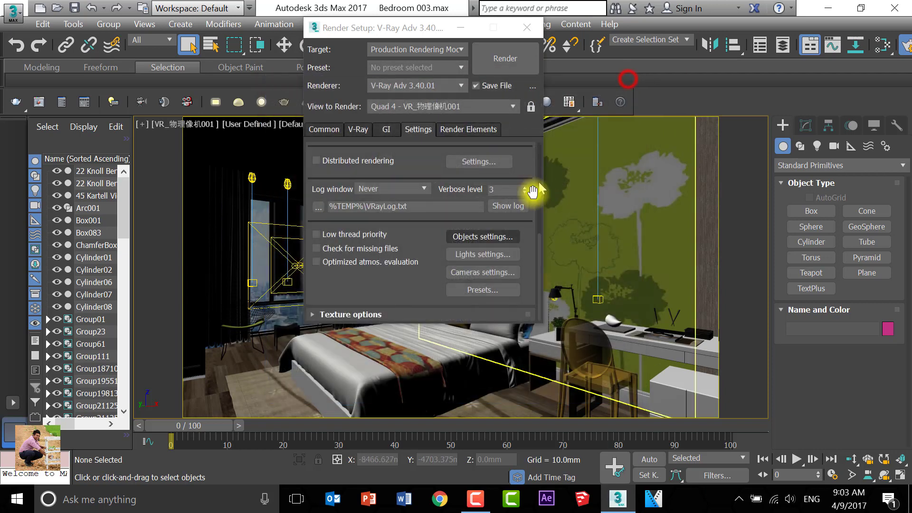
Review V-Ray light properties for the photometric and IES lights
click(483, 259)
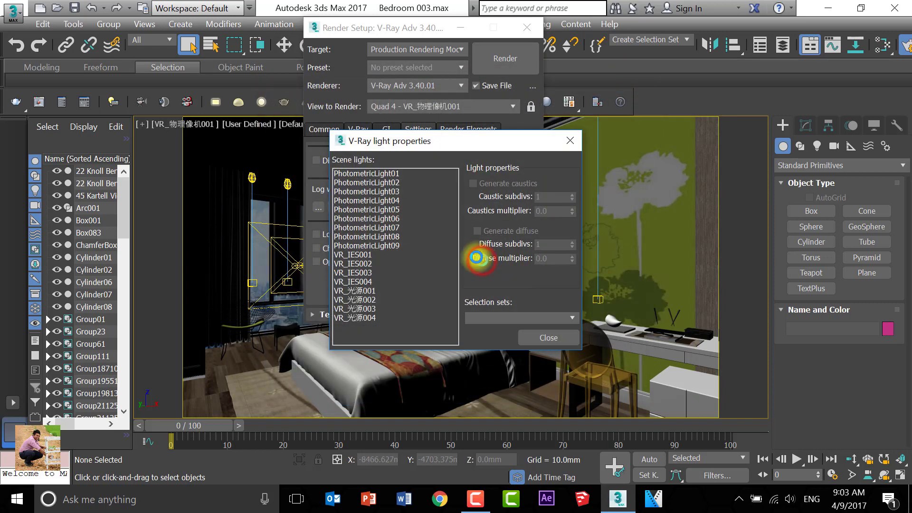
click(379, 174)
click(380, 191)
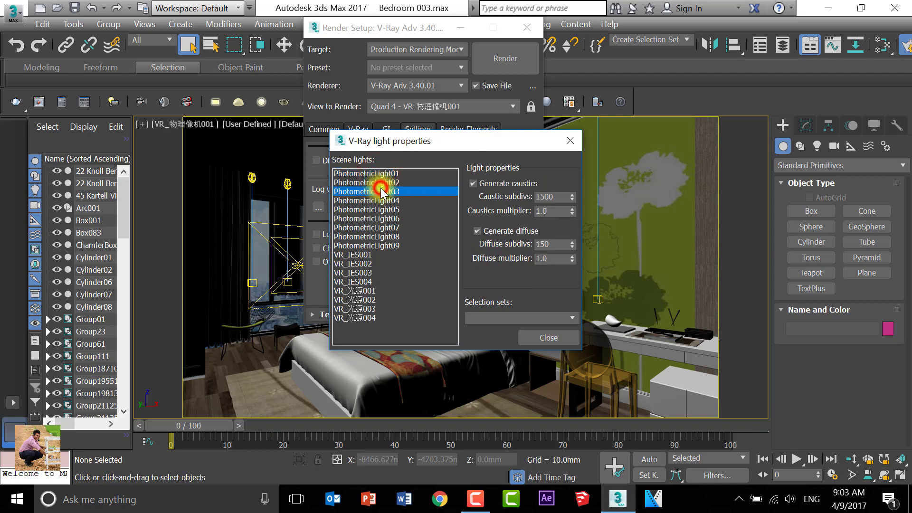
click(378, 200)
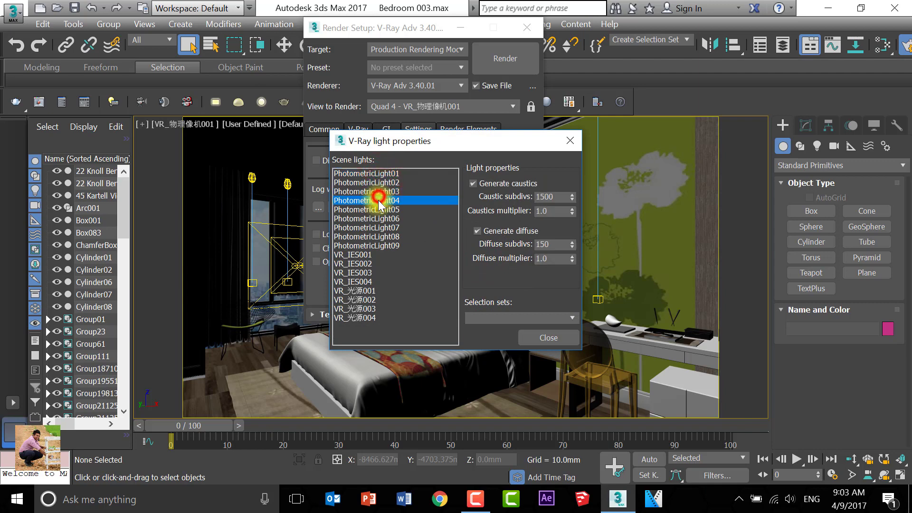
click(377, 227)
click(376, 246)
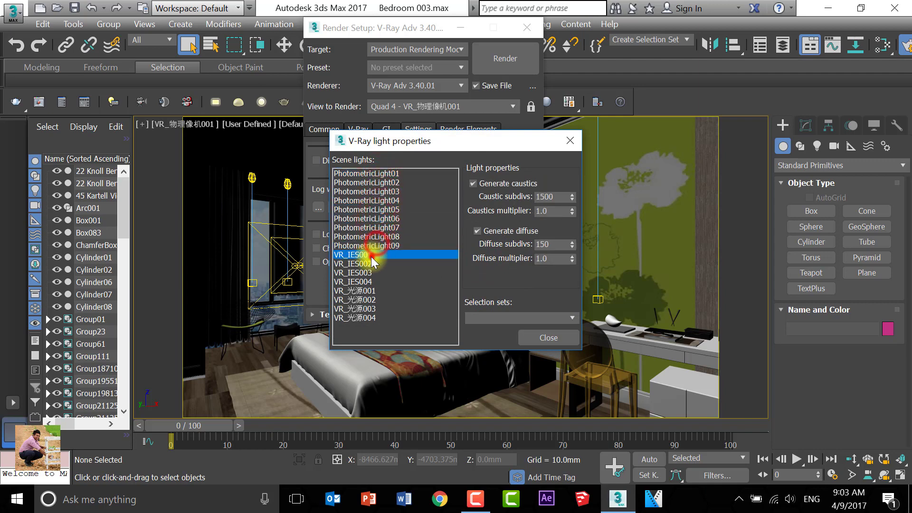
click(357, 273)
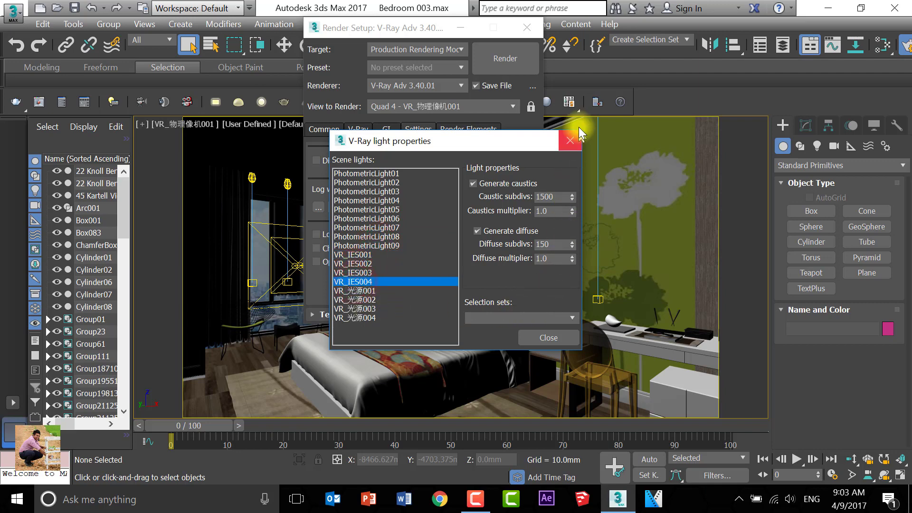
click(565, 141)
Check the camera's motion blur settings, move Render Setup aside and start rendering
click(464, 277)
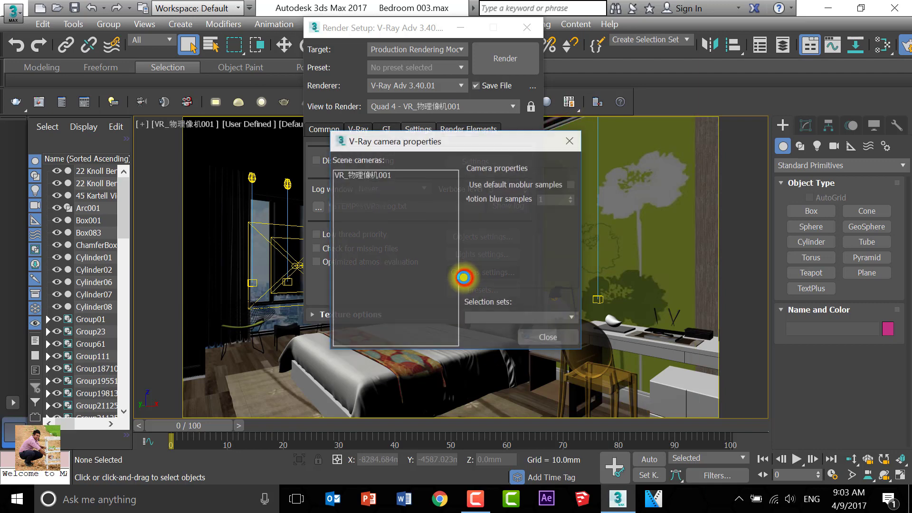
click(374, 174)
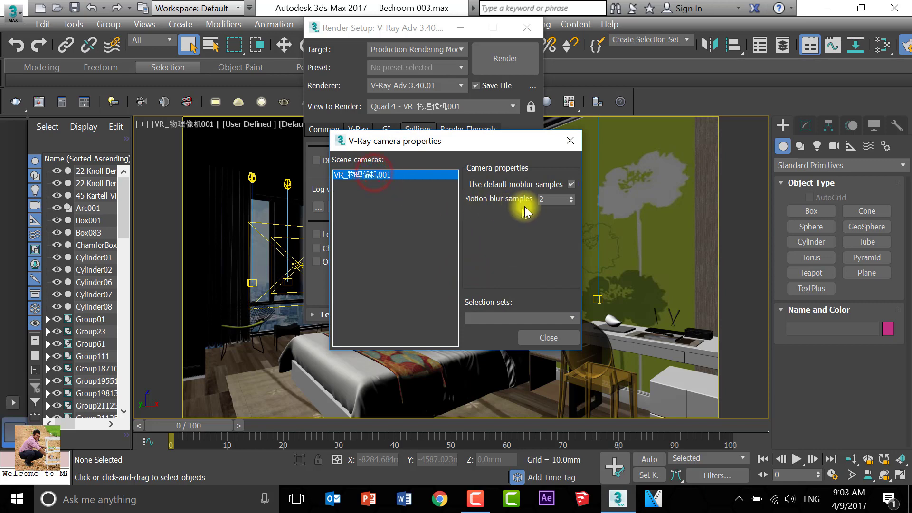
click(549, 338)
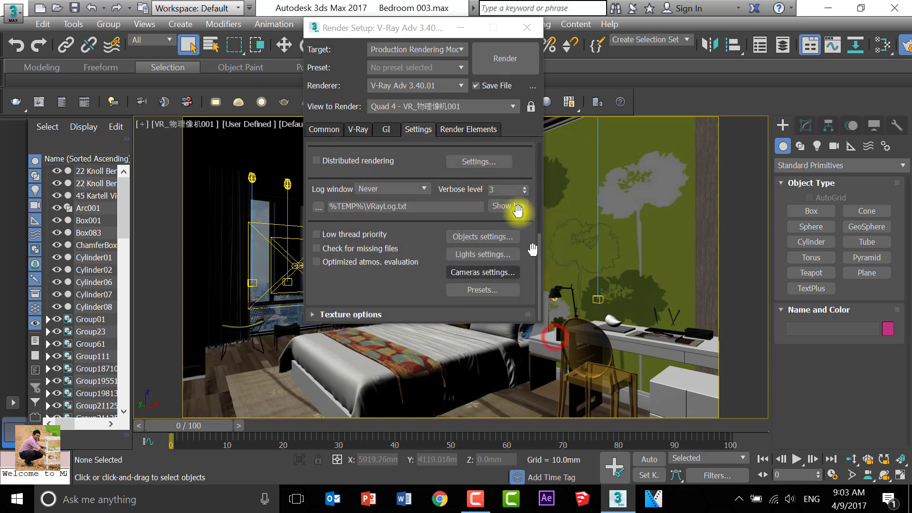
drag(409, 26, 455, 78)
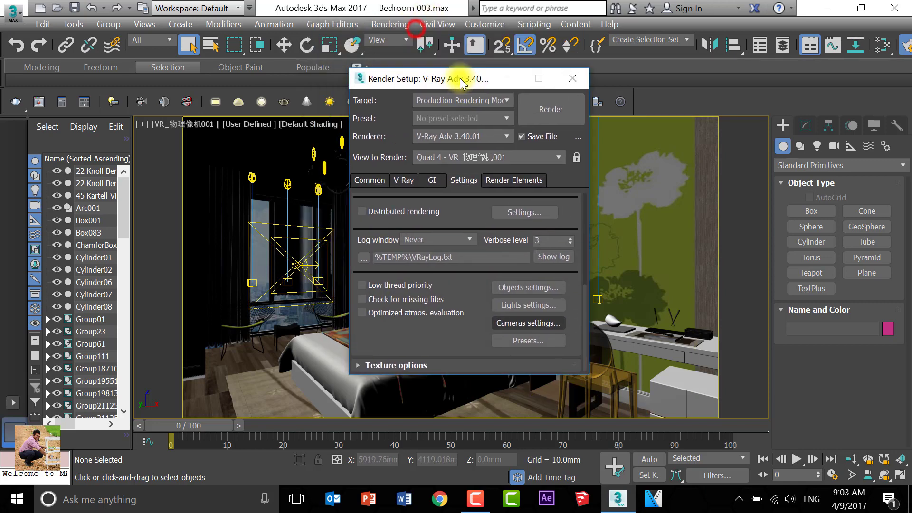
click(537, 104)
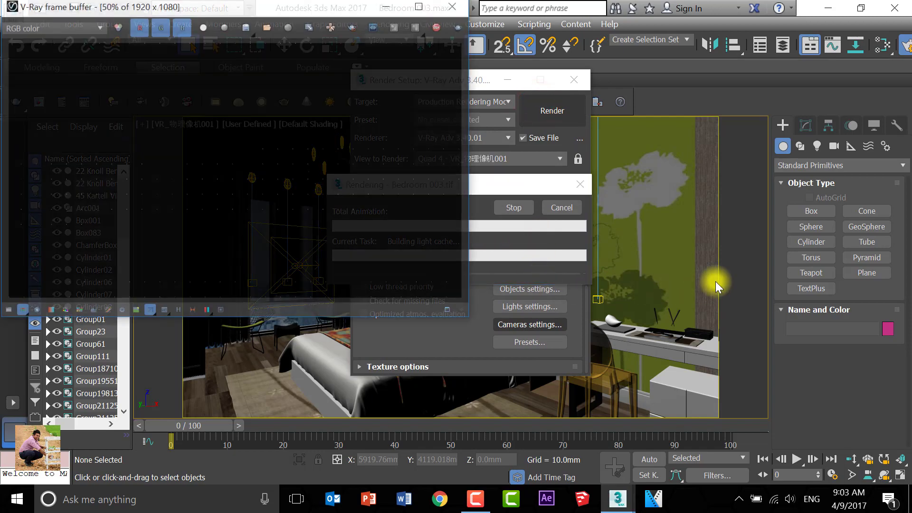
Maximize the V-Ray frame buffer at 100% while the 1920x1080 render completes in 0:05:56
drag(285, 4, 482, 41)
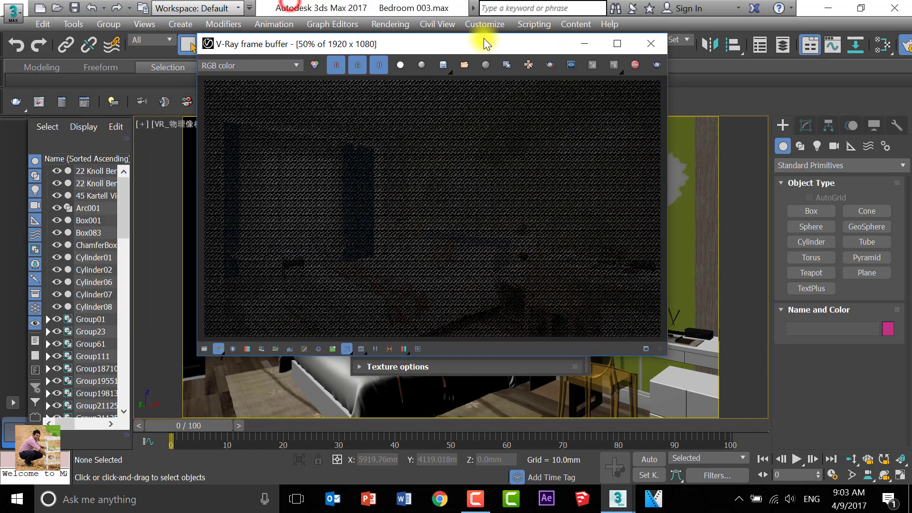
click(628, 38)
double_click(526, 194)
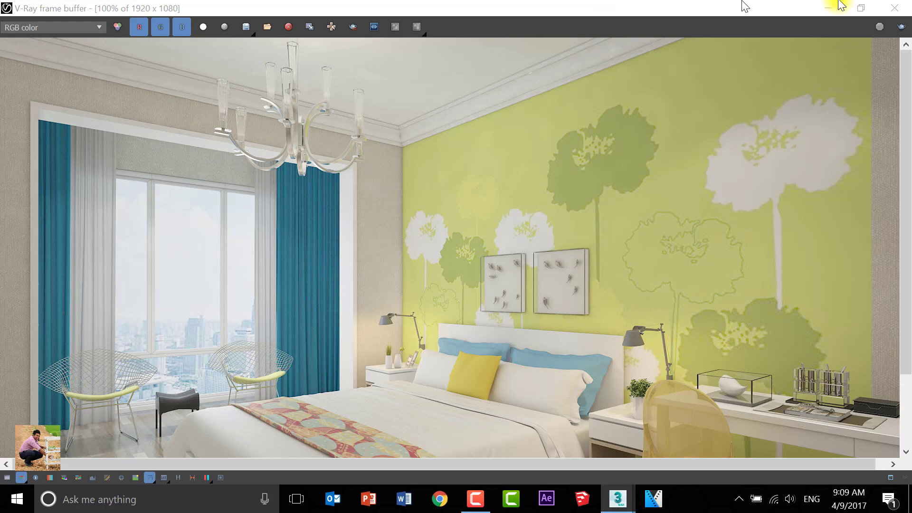
drag(901, 122, 902, 221)
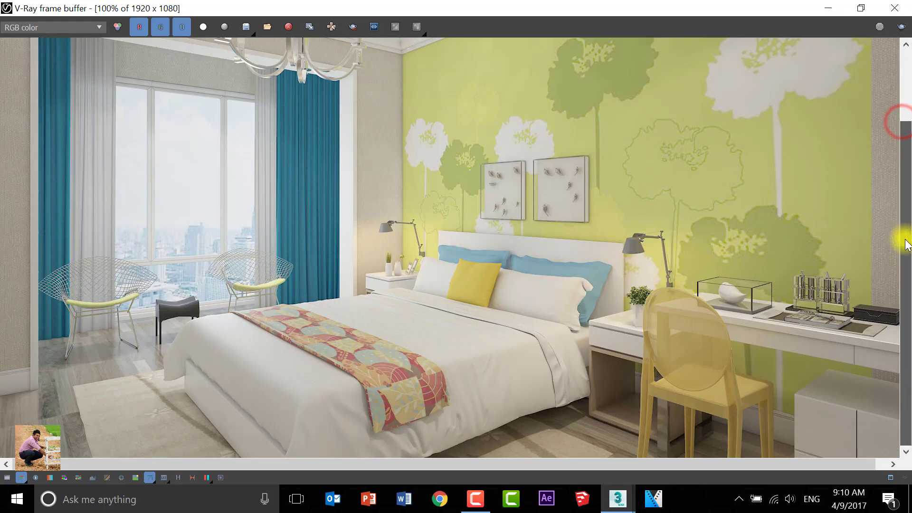
Minimize the render window and 3ds Max, refresh the desktop, and open Bedroom 003.tif
click(838, 9)
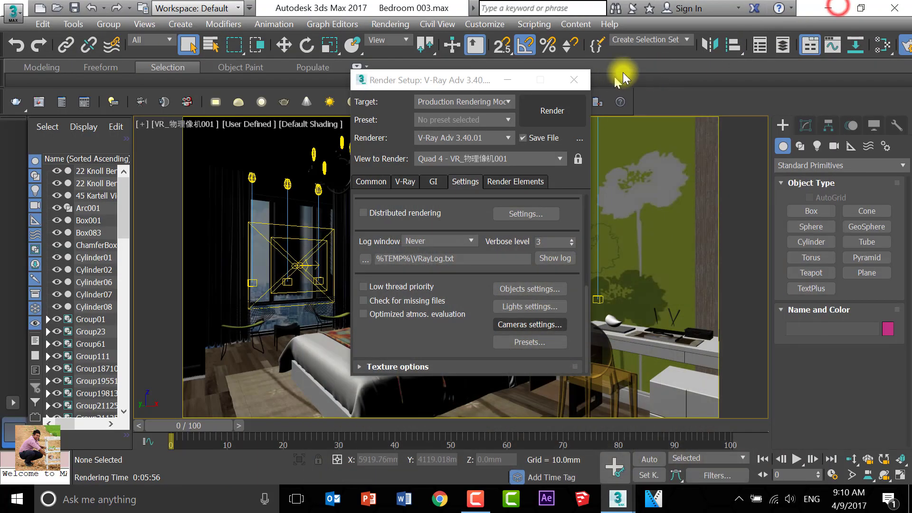
click(820, 9)
right_click(540, 61)
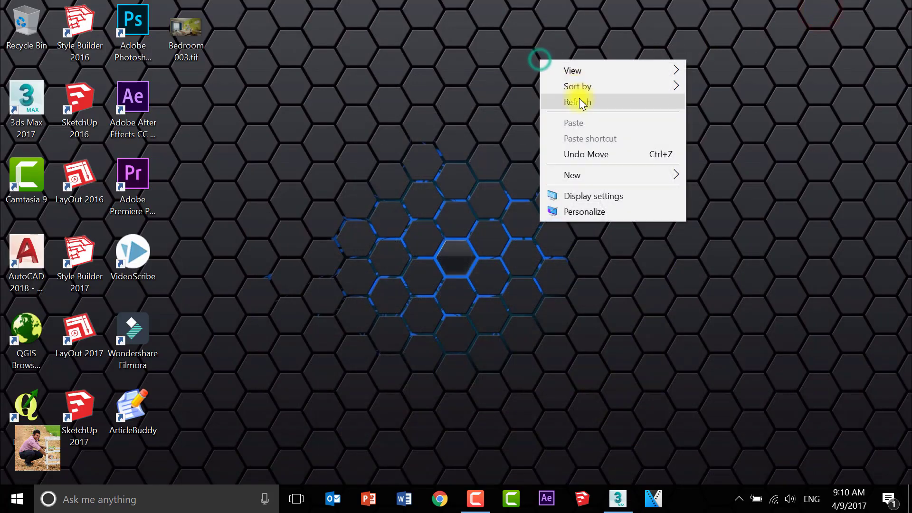
click(581, 100)
click(185, 29)
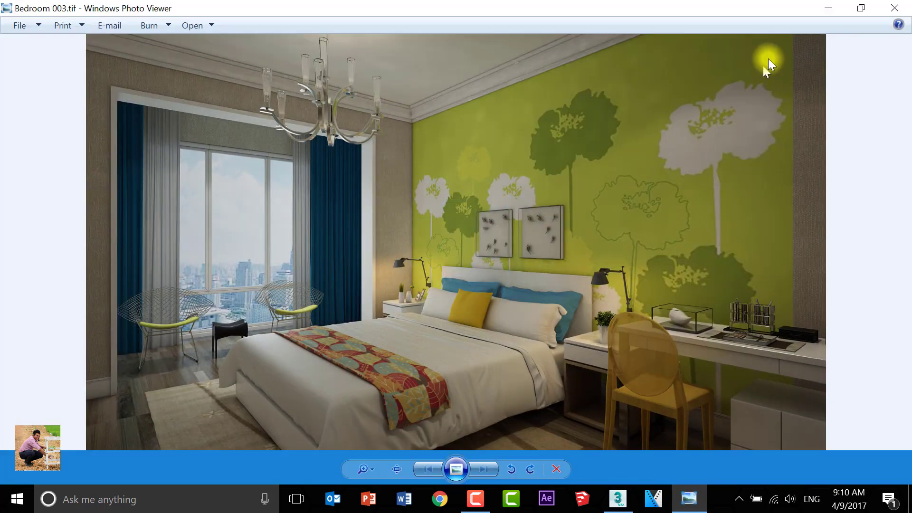
Maximize Photo Viewer, zoom in to inspect the render, then close it
click(850, 16)
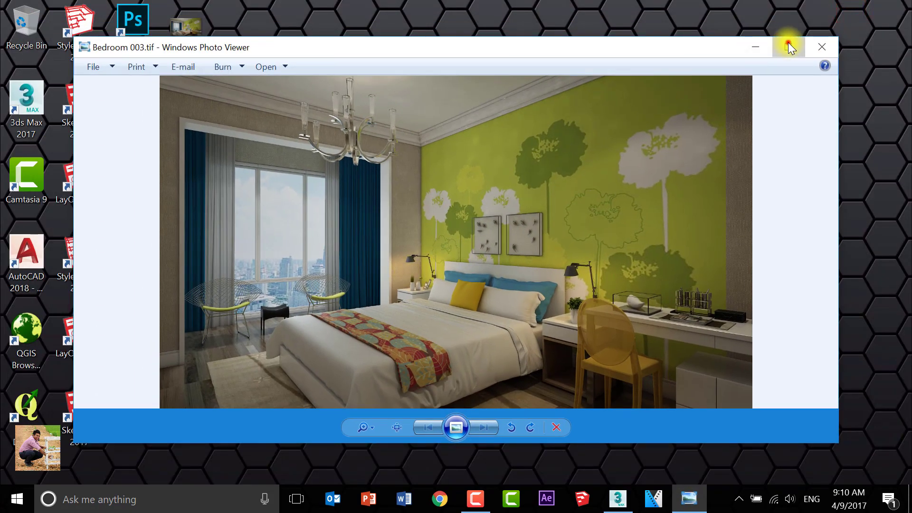
click(788, 43)
scroll(511, 247, up, 2)
scroll(508, 249, up, 2)
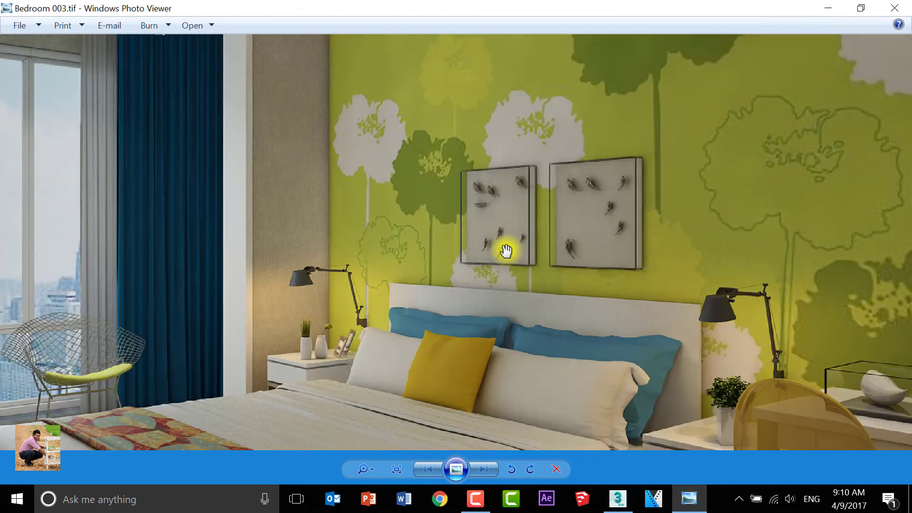
scroll(506, 251, up, 2)
scroll(505, 251, down, 6)
click(894, 8)
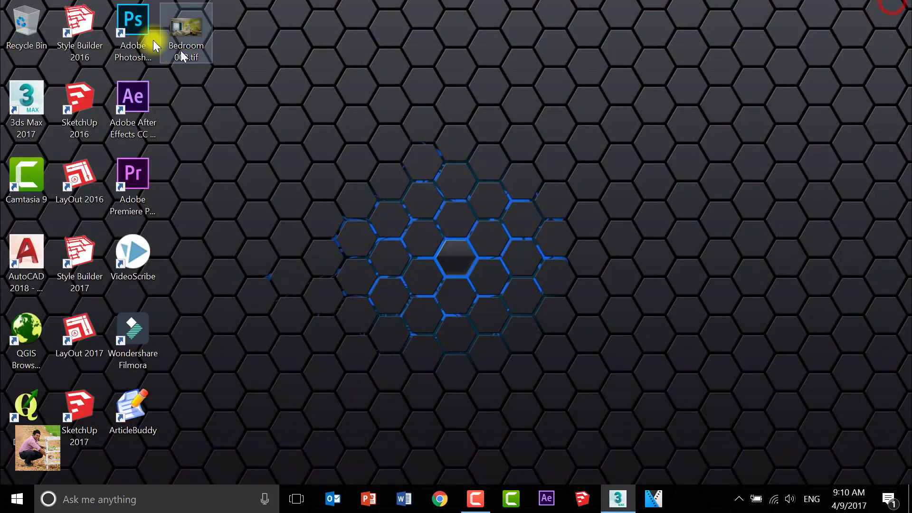
right_click(184, 24)
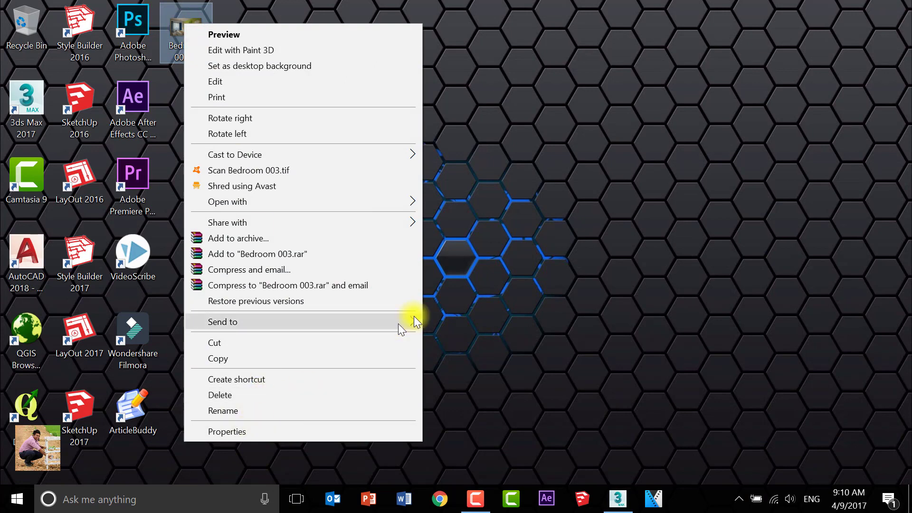
click(484, 296)
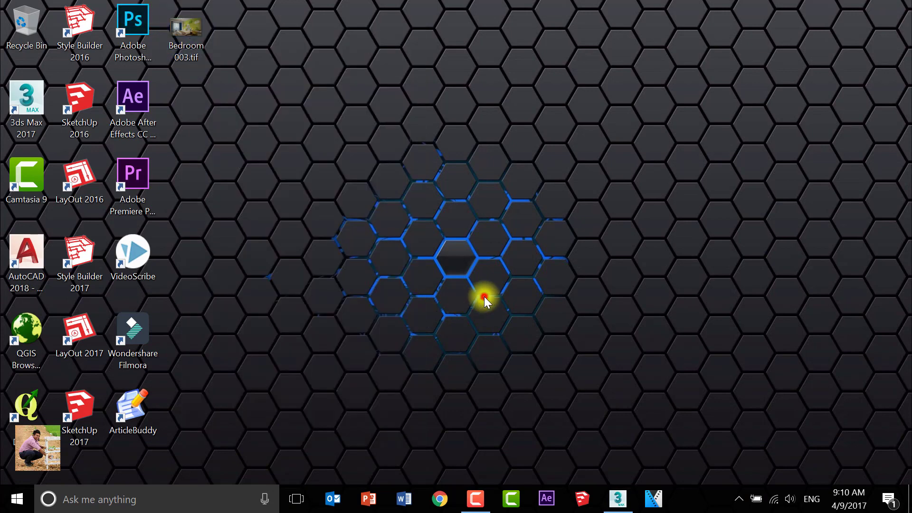
Launch Photoshop and open Desktop's Bedroom 003.tif as Camera Raw via File > Open As
click(123, 24)
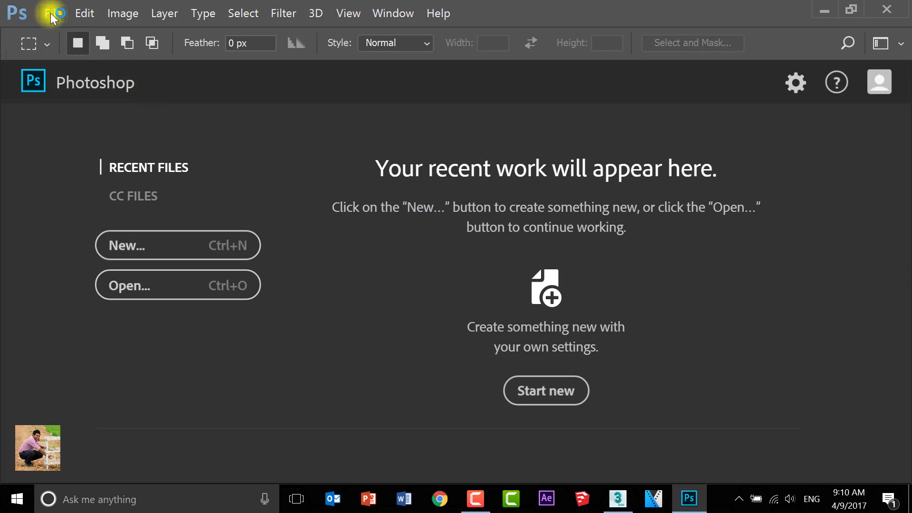
click(50, 13)
click(51, 13)
click(50, 13)
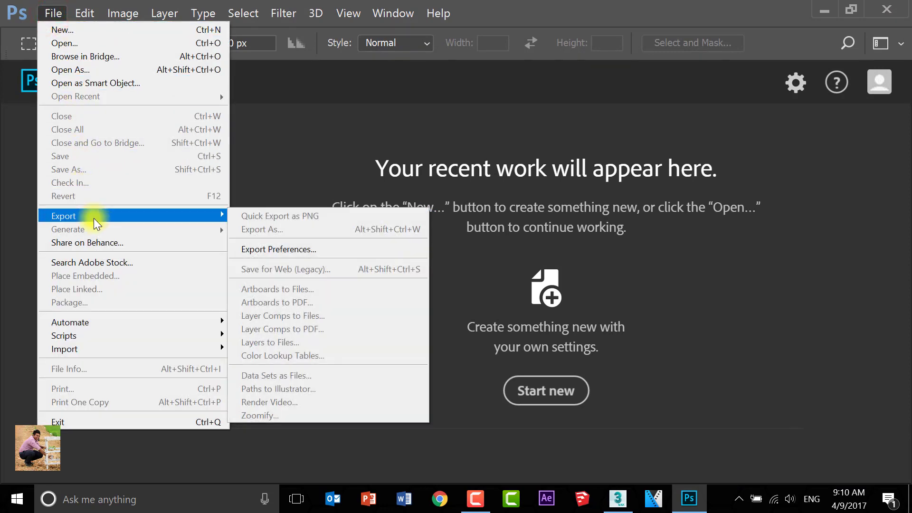
click(102, 70)
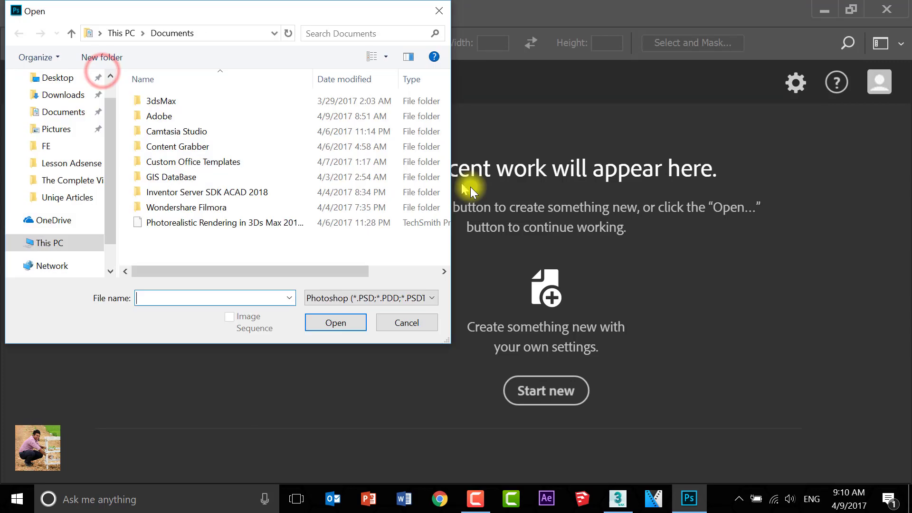
click(326, 300)
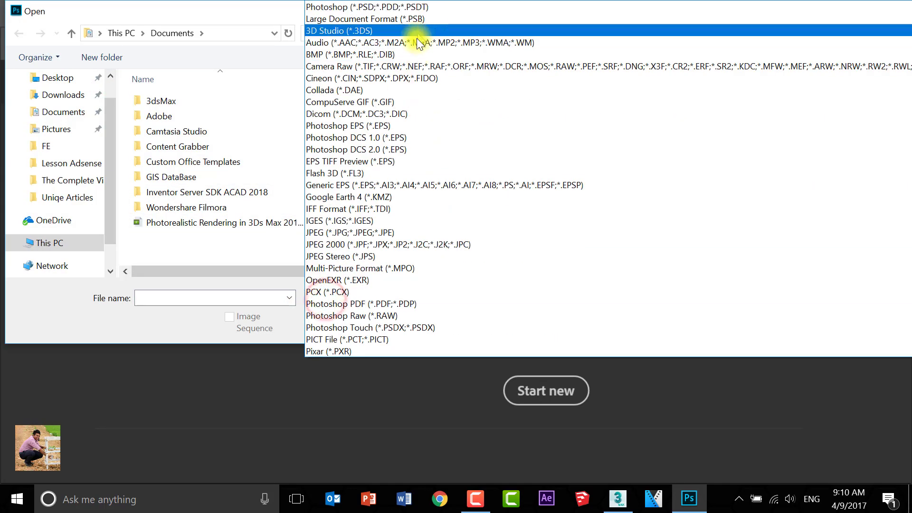
click(417, 66)
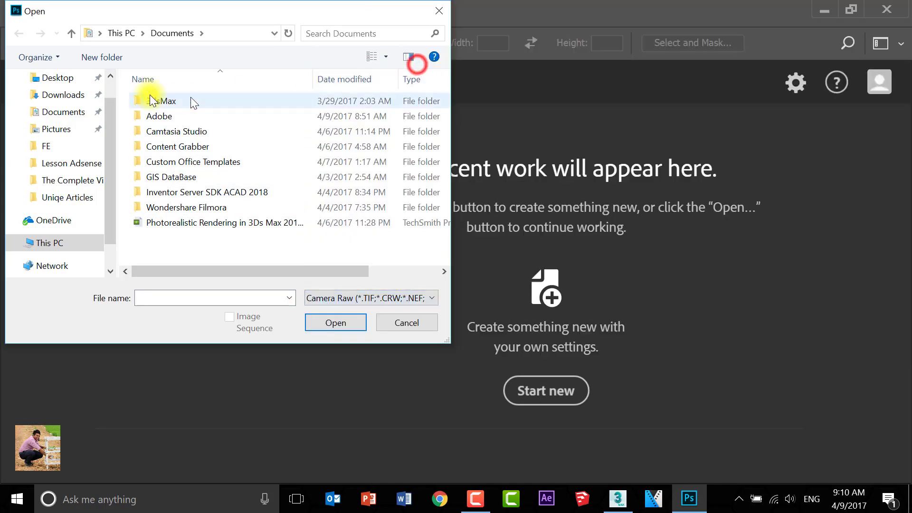
click(66, 77)
click(373, 133)
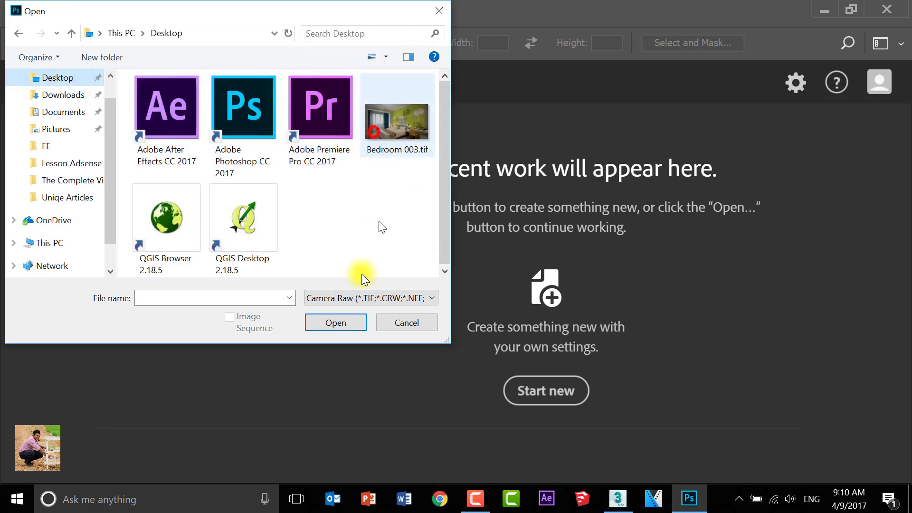
click(336, 324)
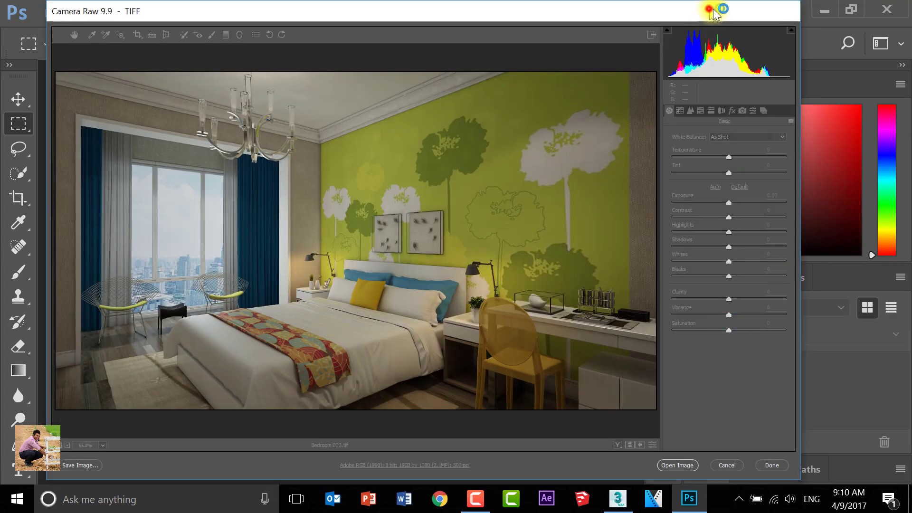
Cool the temperature and raise clarity to +63 in Camera Raw, then open the image
drag(707, 12, 750, 8)
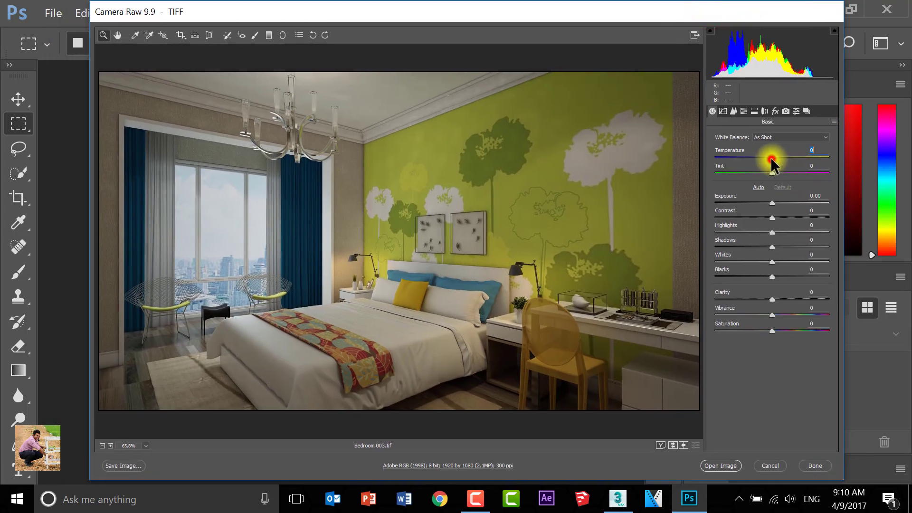
mouse_move(770, 158)
mouse_down()
mouse_move(773, 173)
mouse_move(796, 179)
mouse_move(774, 203)
mouse_move(787, 206)
mouse_move(790, 220)
mouse_move(834, 226)
mouse_move(754, 228)
mouse_move(782, 228)
mouse_move(761, 224)
mouse_move(824, 240)
mouse_move(757, 238)
mouse_move(782, 236)
mouse_move(717, 257)
mouse_move(788, 247)
mouse_move(781, 260)
mouse_move(813, 261)
mouse_move(709, 271)
mouse_move(738, 260)
mouse_move(706, 280)
mouse_move(735, 278)
mouse_move(725, 279)
mouse_up()
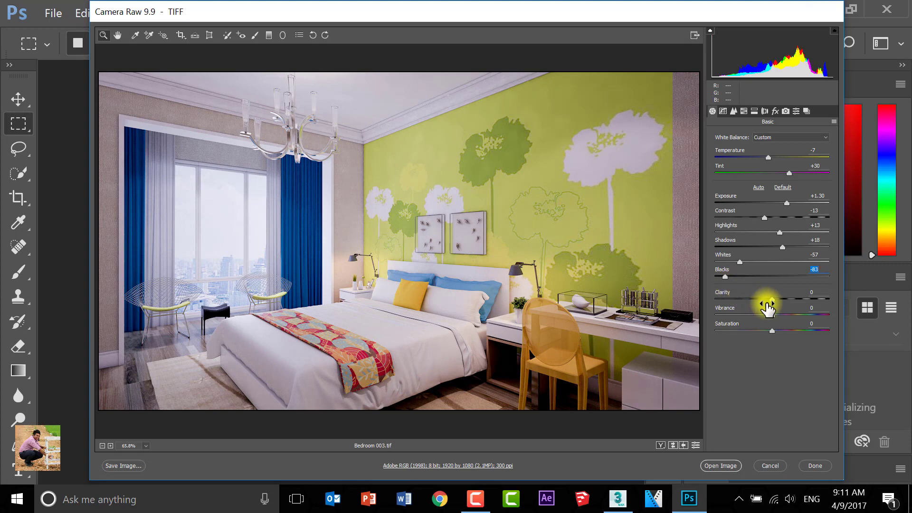
mouse_move(773, 299)
mouse_down()
mouse_move(804, 299)
mouse_move(780, 301)
mouse_move(810, 304)
mouse_move(804, 322)
mouse_move(740, 322)
mouse_move(813, 331)
mouse_move(790, 337)
mouse_move(818, 331)
mouse_up()
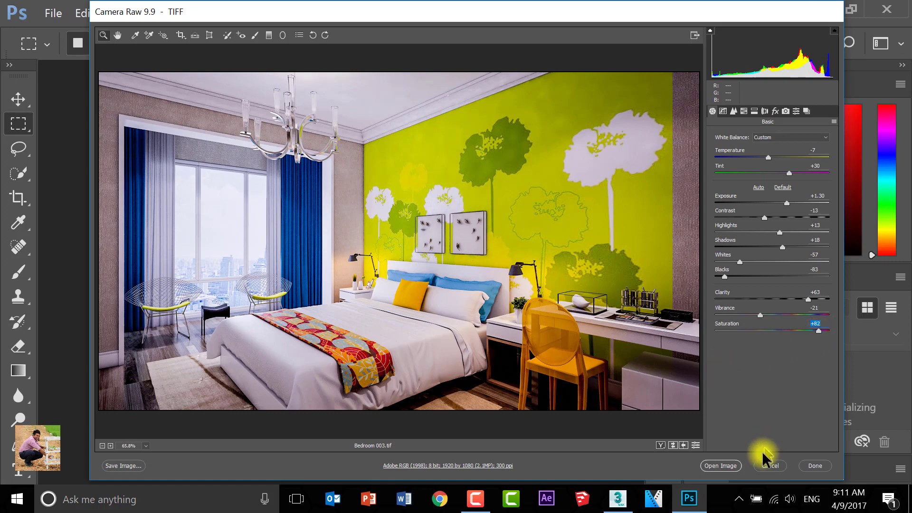
click(725, 467)
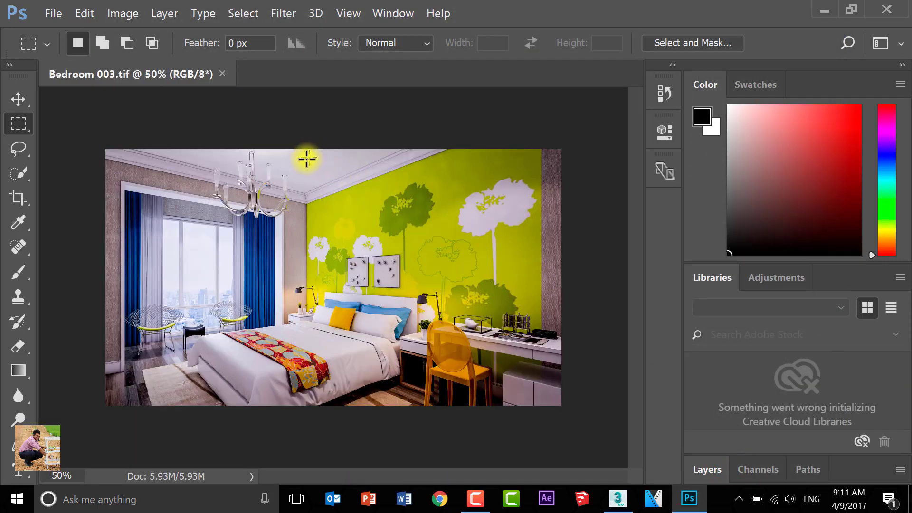
Save the corrected render to the Desktop as Bedroom 003.png with default PNG options, then minimize Photoshop
click(51, 14)
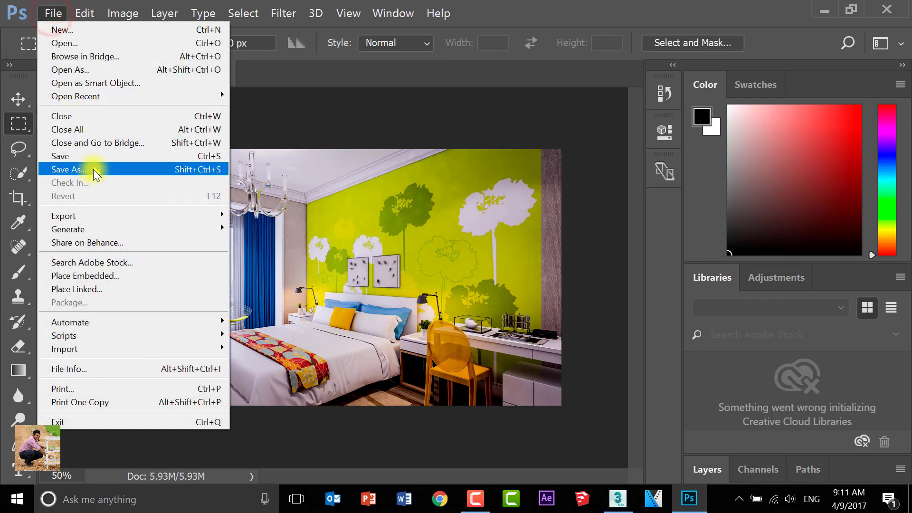
click(91, 170)
click(190, 281)
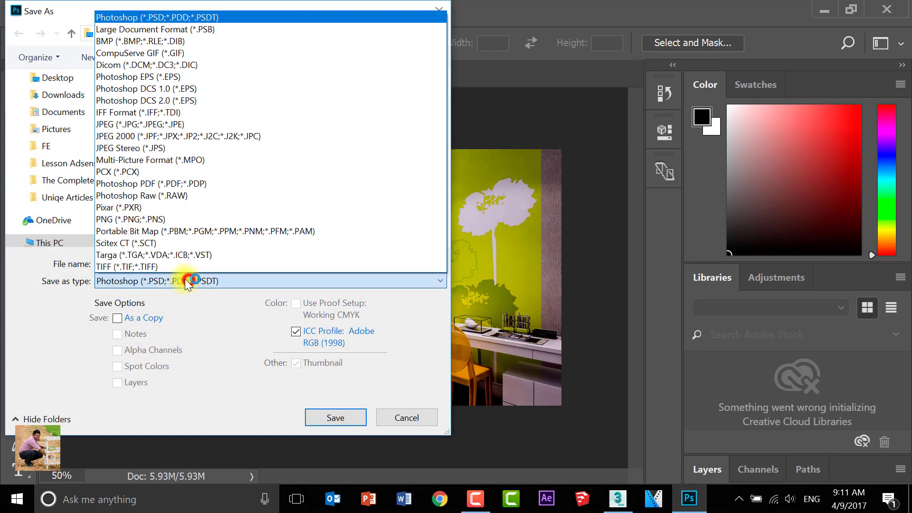
click(167, 219)
mouse_move(57, 78)
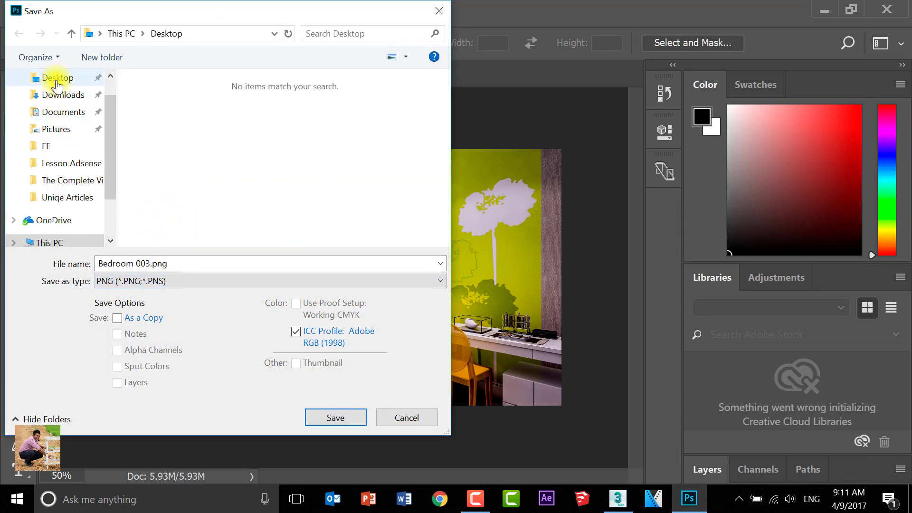
click(335, 416)
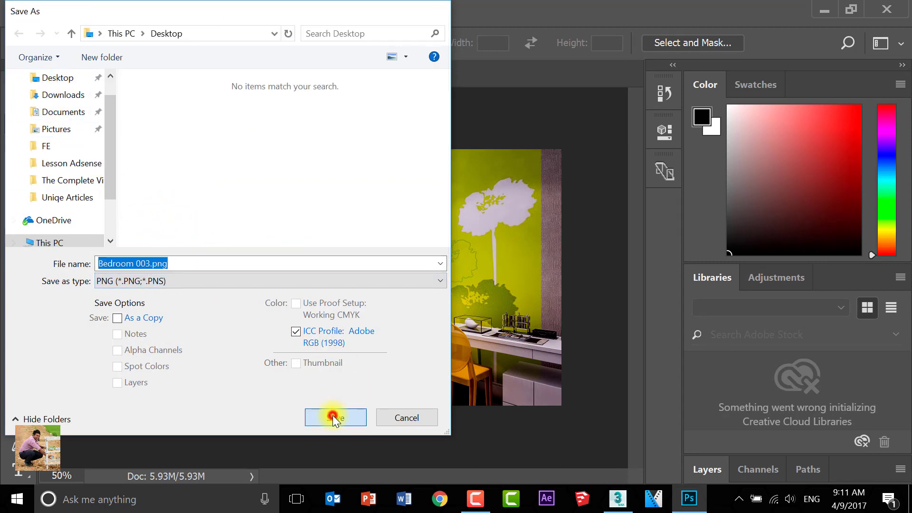
click(508, 142)
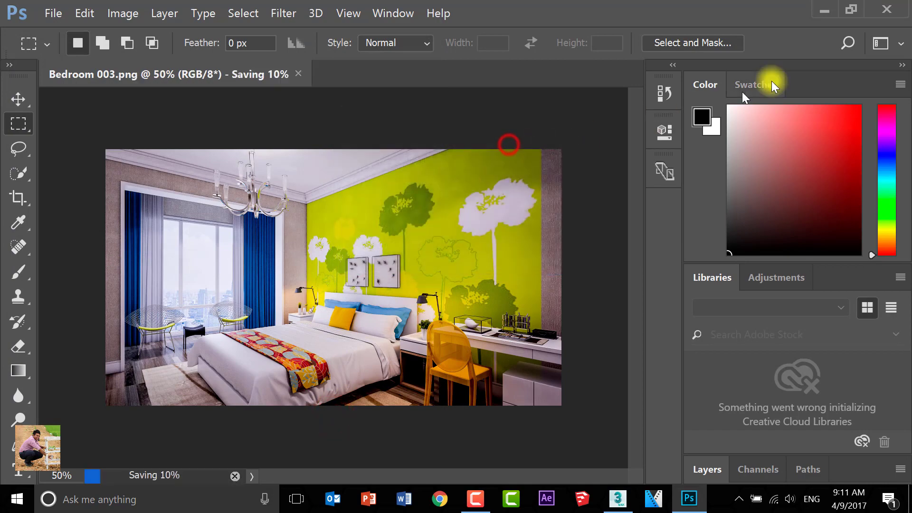
click(826, 9)
Refresh the desktop and view Bedroom 003.png full screen in Photos
right_click(515, 67)
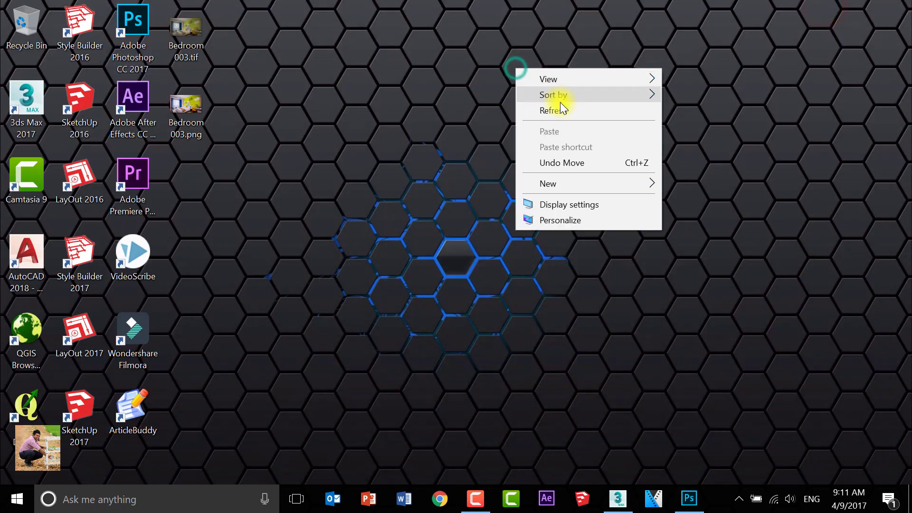
click(561, 112)
double_click(179, 111)
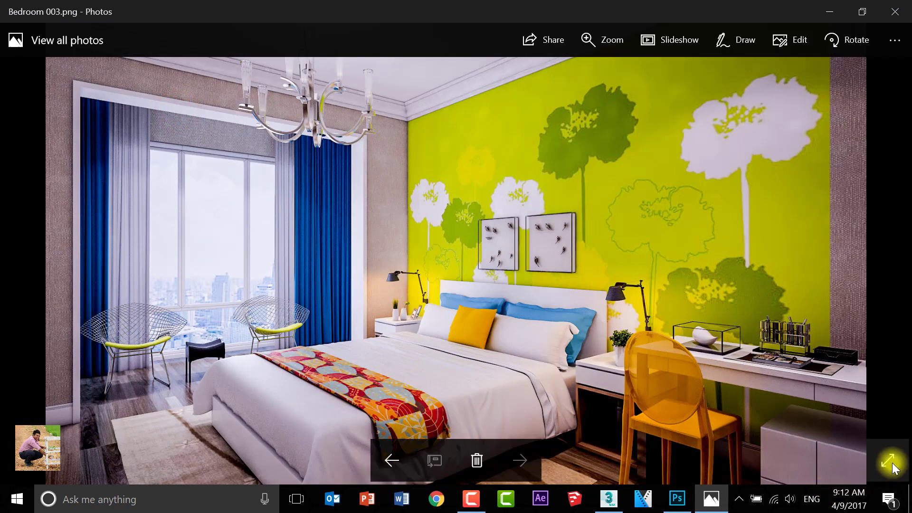
click(888, 461)
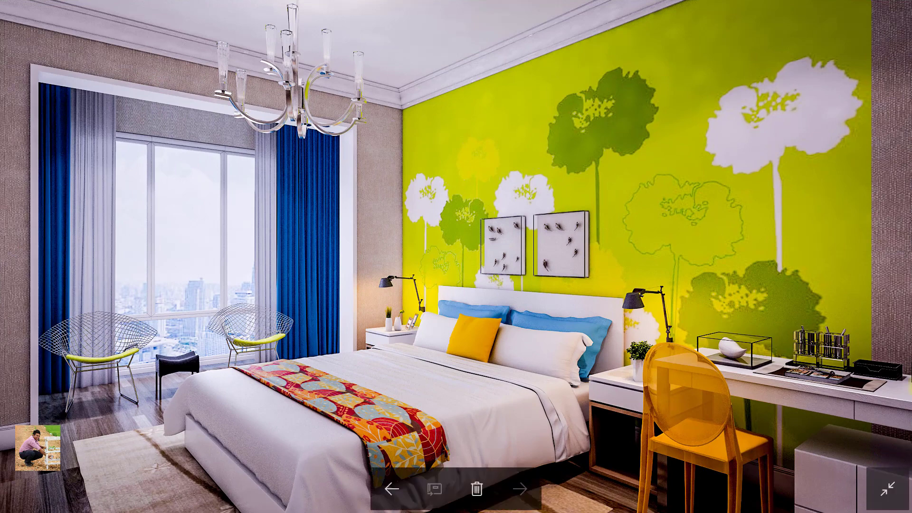